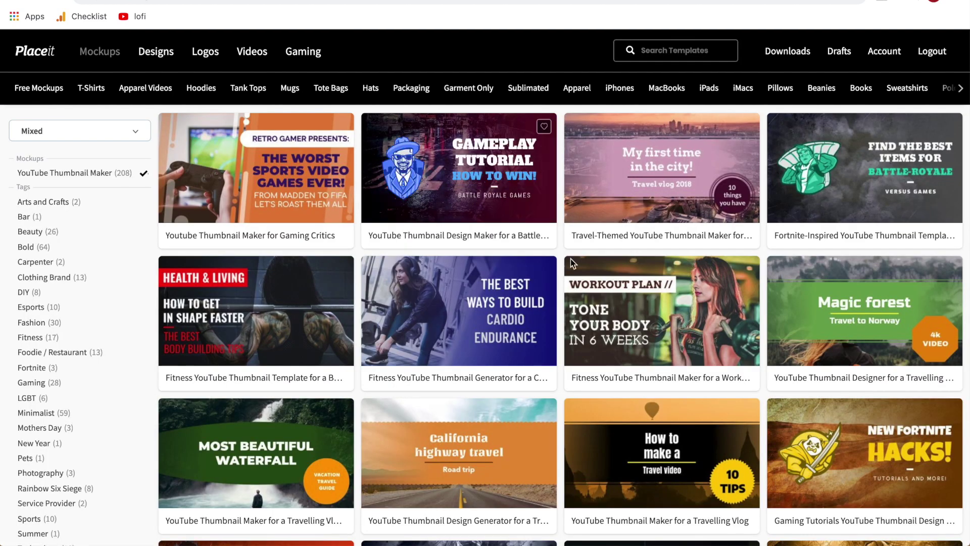
scroll(515, 373, down, 7)
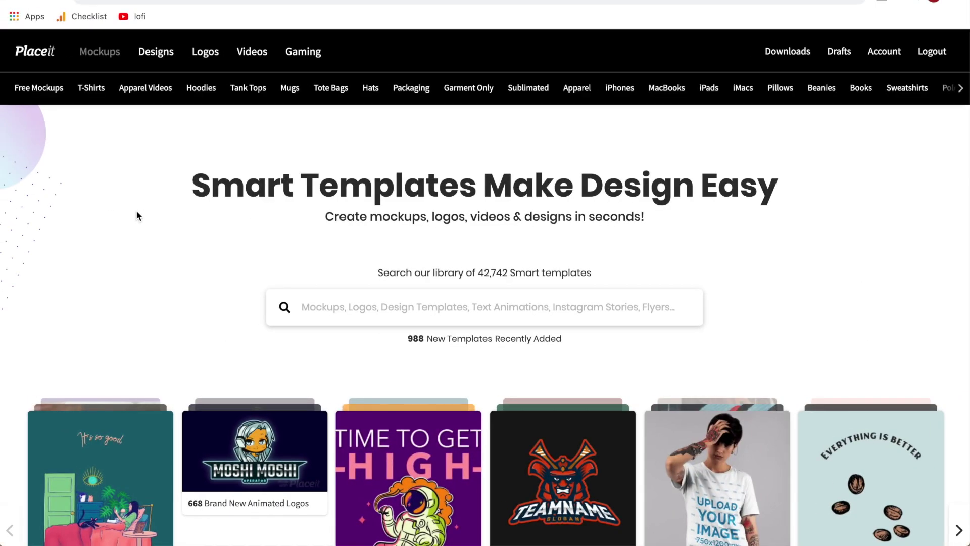
- Open the YouTube Templates among the designs and show only the Thumbnails templates
mouse_move(158, 55)
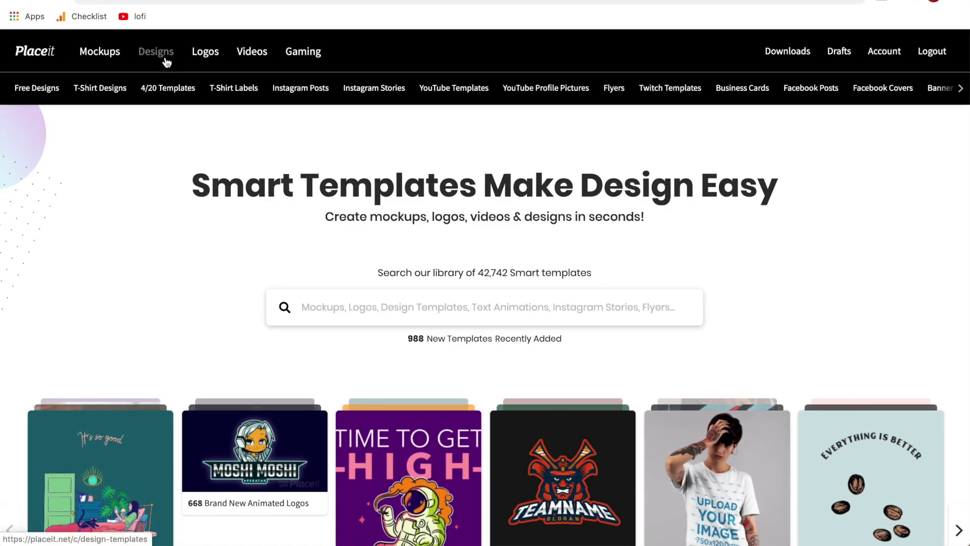
click(456, 90)
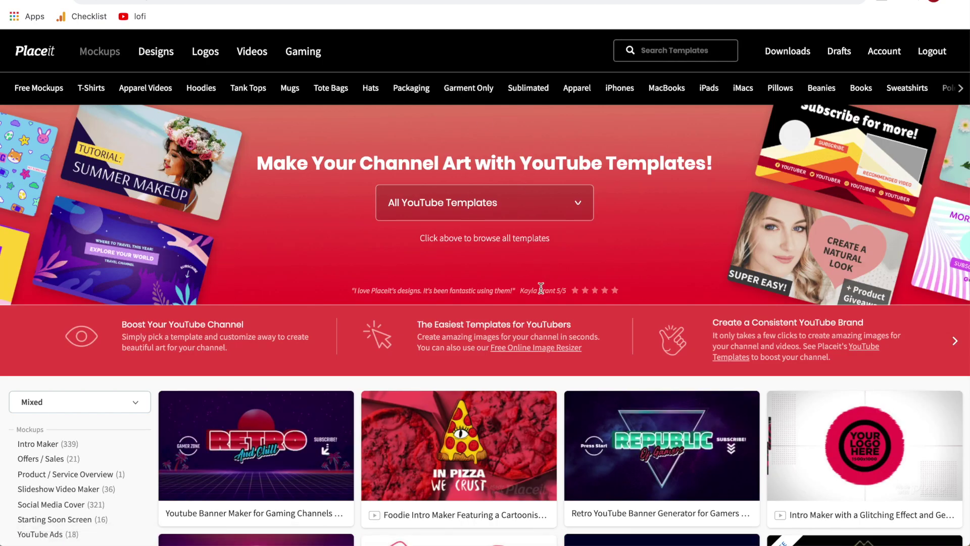
scroll(540, 288, down, 5)
scroll(560, 206, up, 5)
click(579, 207)
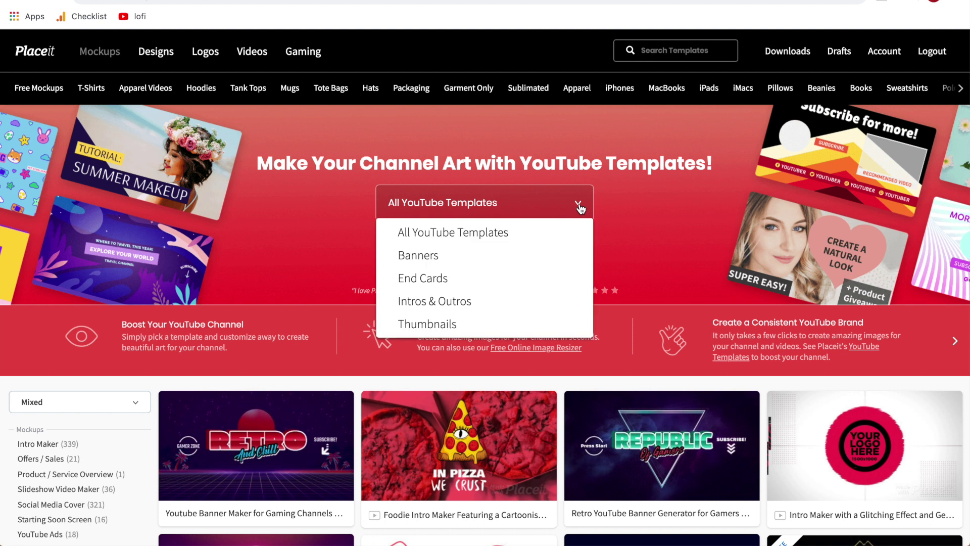
click(443, 325)
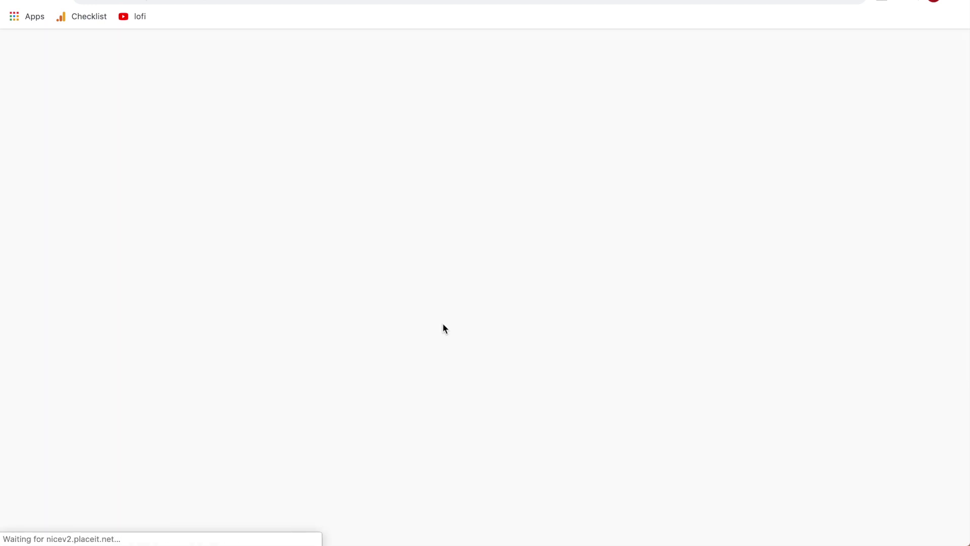
- Browse the thumbnail templates and sort them by Best Selling
scroll(560, 400, down, 5)
scroll(560, 396, down, 12)
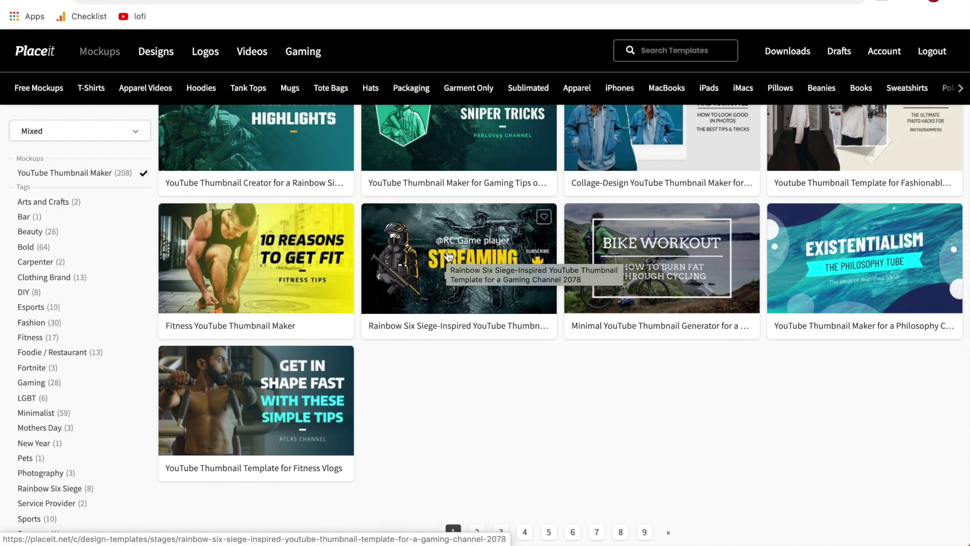
scroll(448, 255, up, 15)
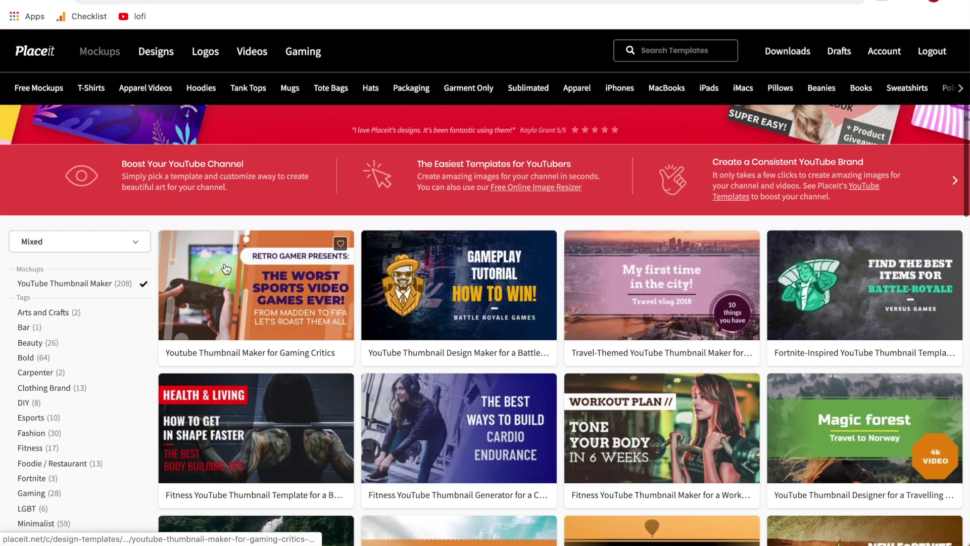
click(135, 244)
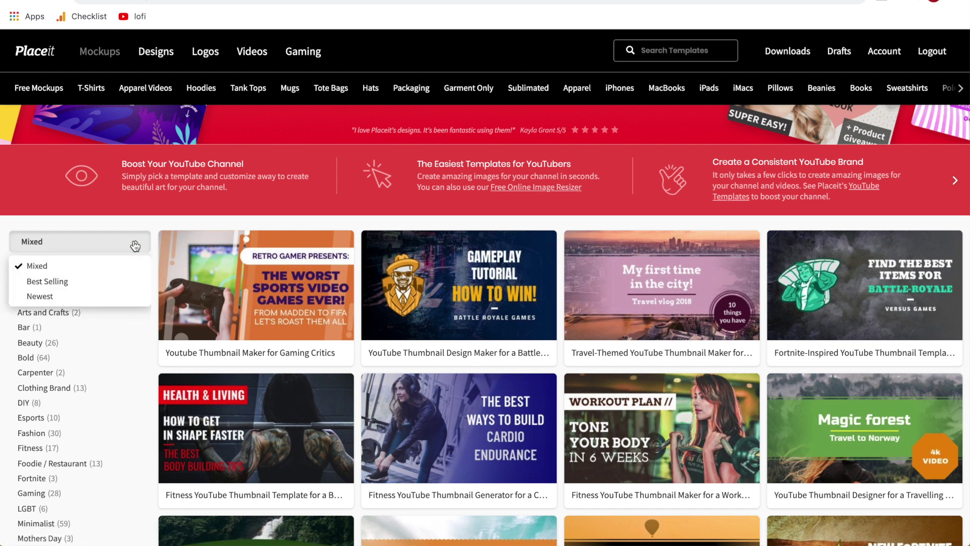
click(49, 283)
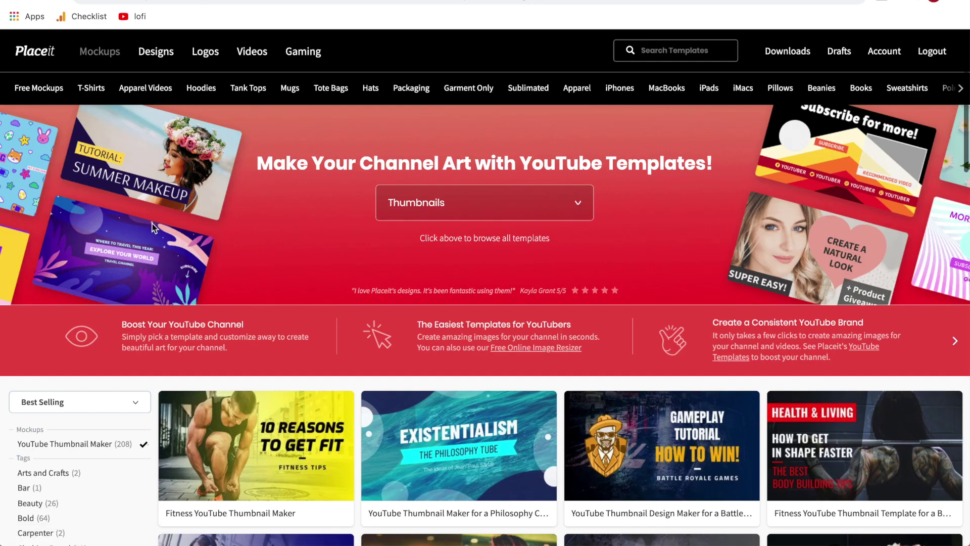
- Open the Fitness YouTube Thumbnail Maker template from the best-selling thumbnails for editing
scroll(361, 389, down, 4)
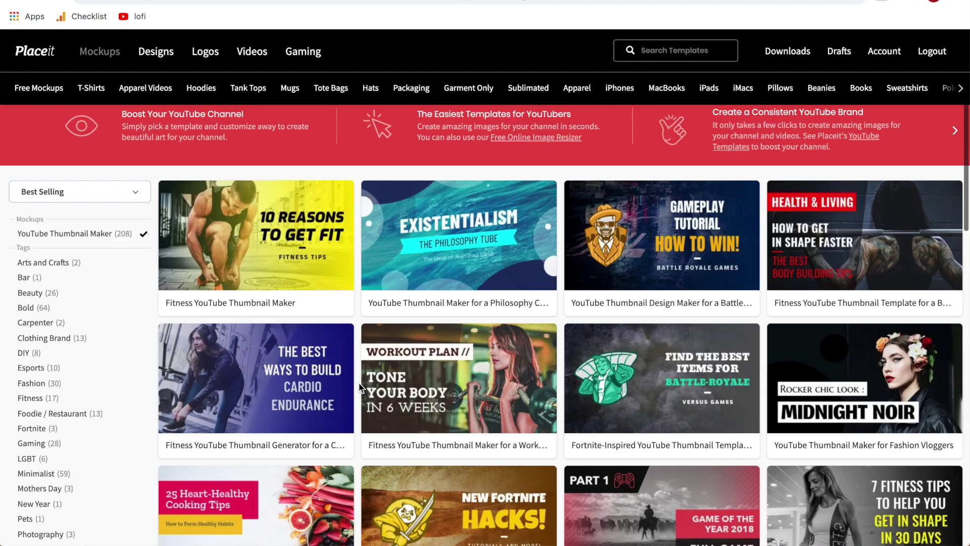
scroll(360, 388, down, 5)
scroll(360, 388, up, 6)
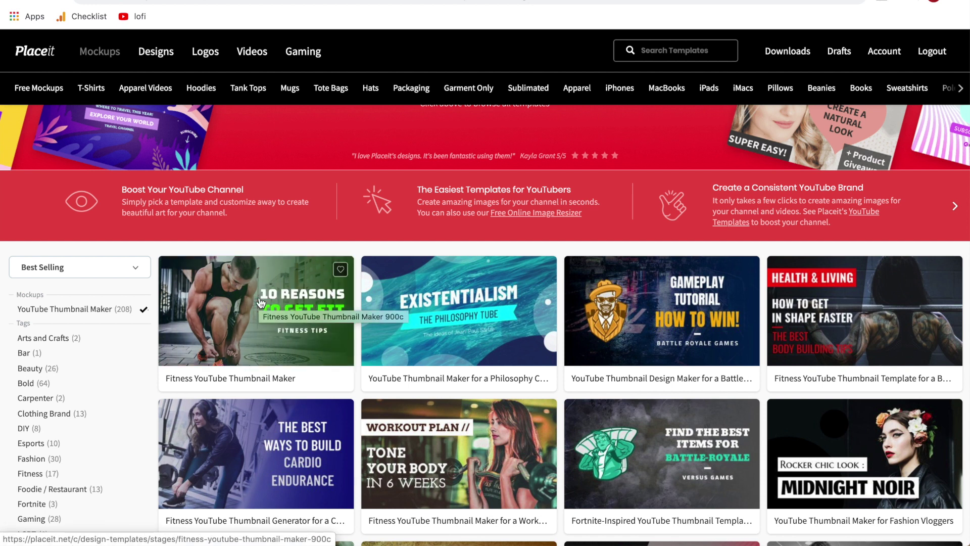
click(260, 302)
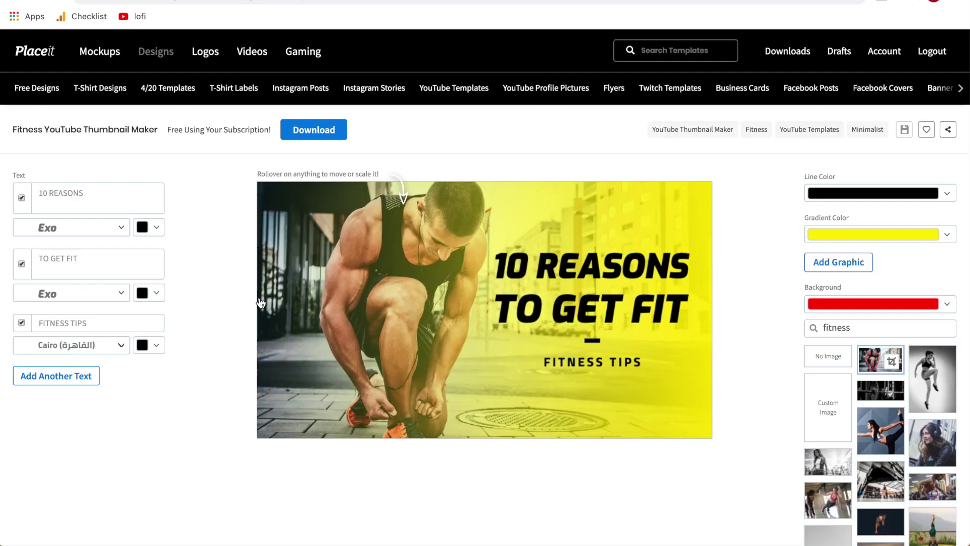
scroll(261, 302, down, 2)
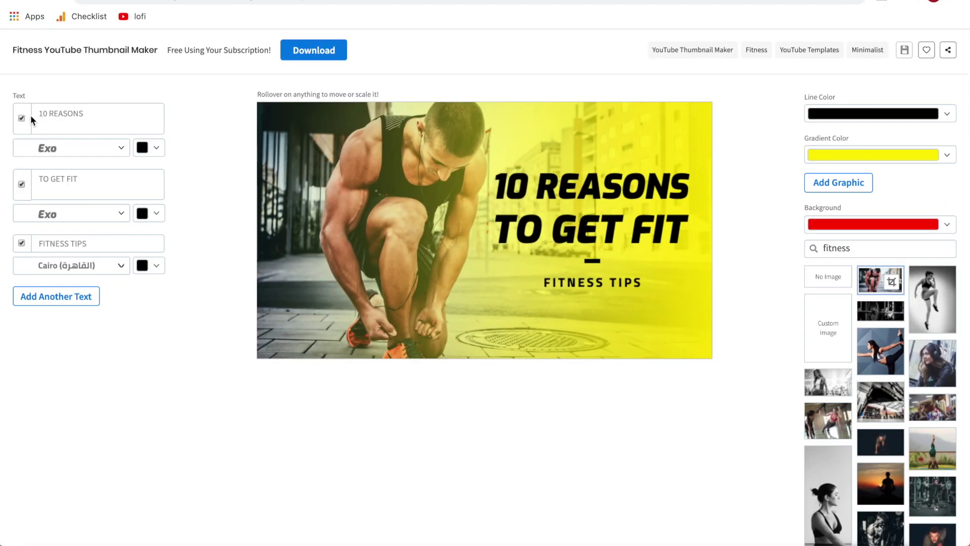
- Try moving the "10 REASONS" headline higher on the thumbnail, and reset the layout
drag(96, 116, 40, 114)
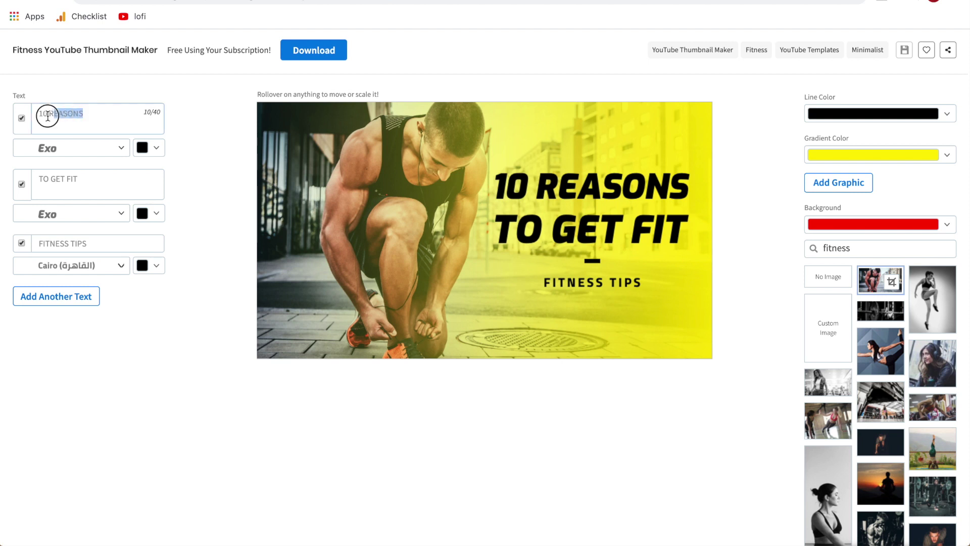
drag(589, 196, 596, 157)
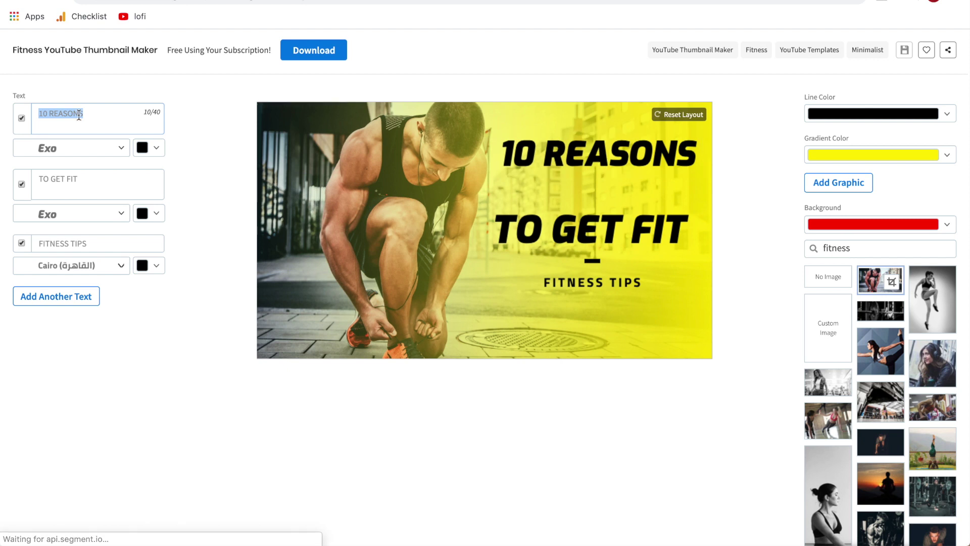
click(89, 113)
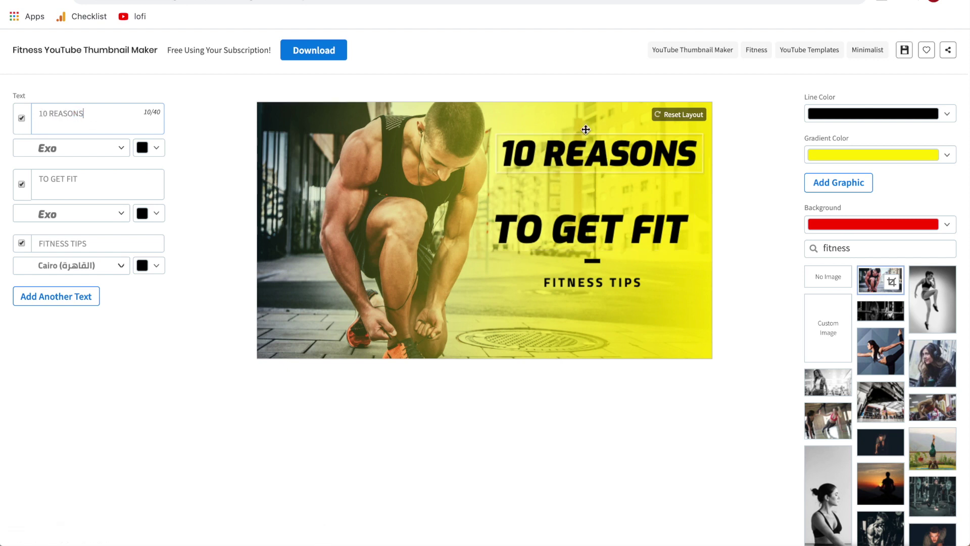
drag(621, 161, 609, 154)
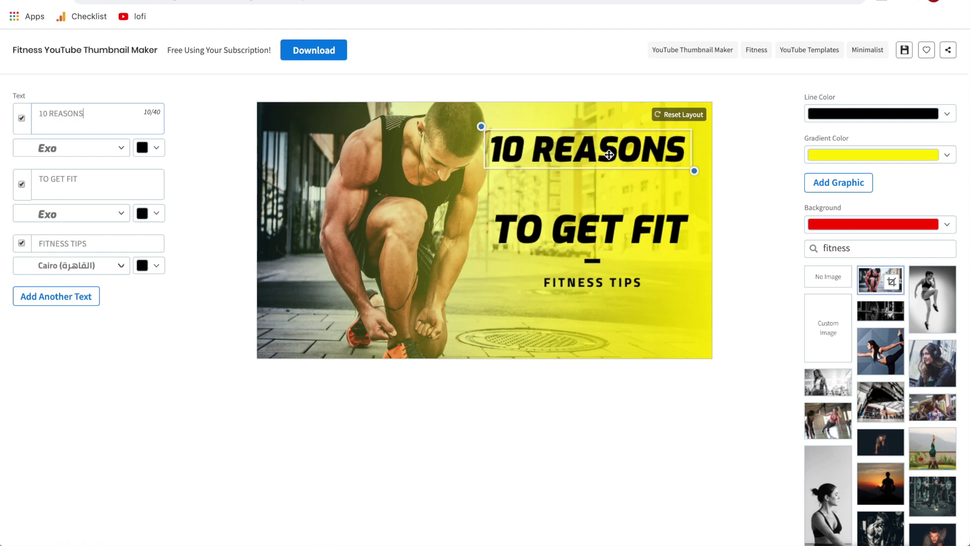
click(673, 116)
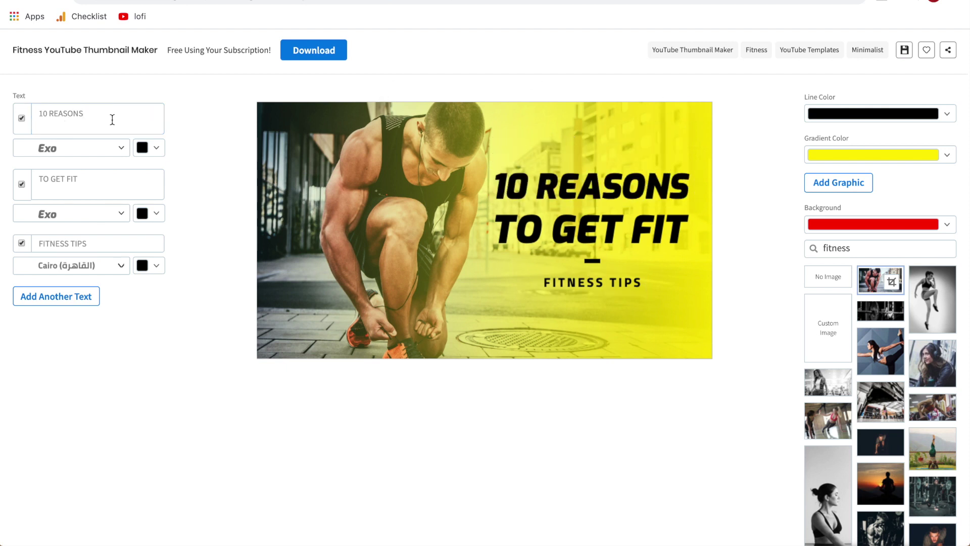
- Look through the font list and color palette available for the "10 REASONS" text without changing either
drag(105, 119, 32, 113)
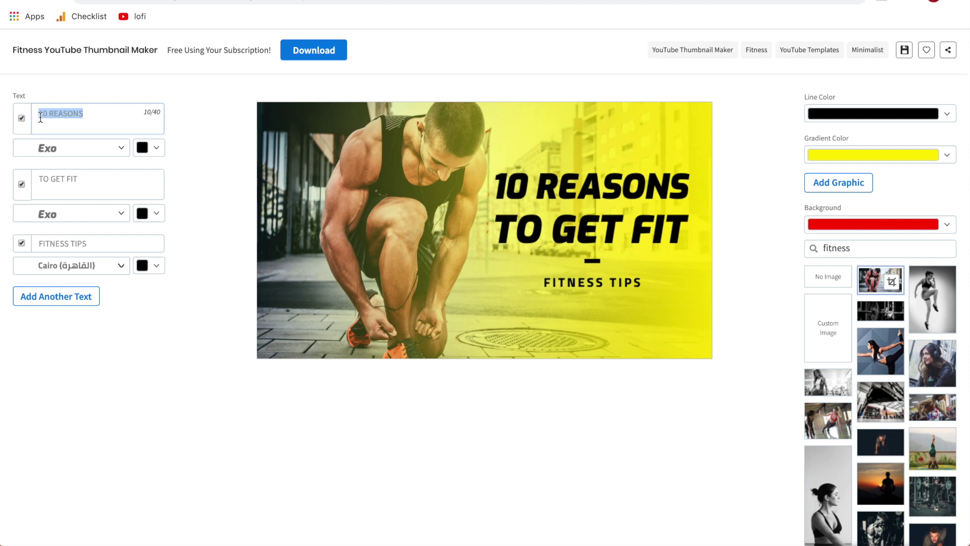
click(120, 147)
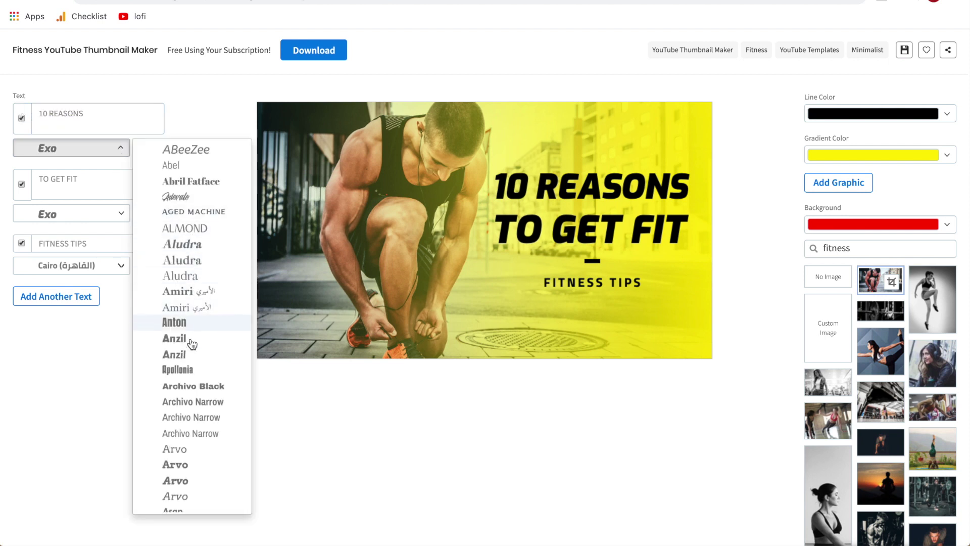
click(209, 118)
click(156, 148)
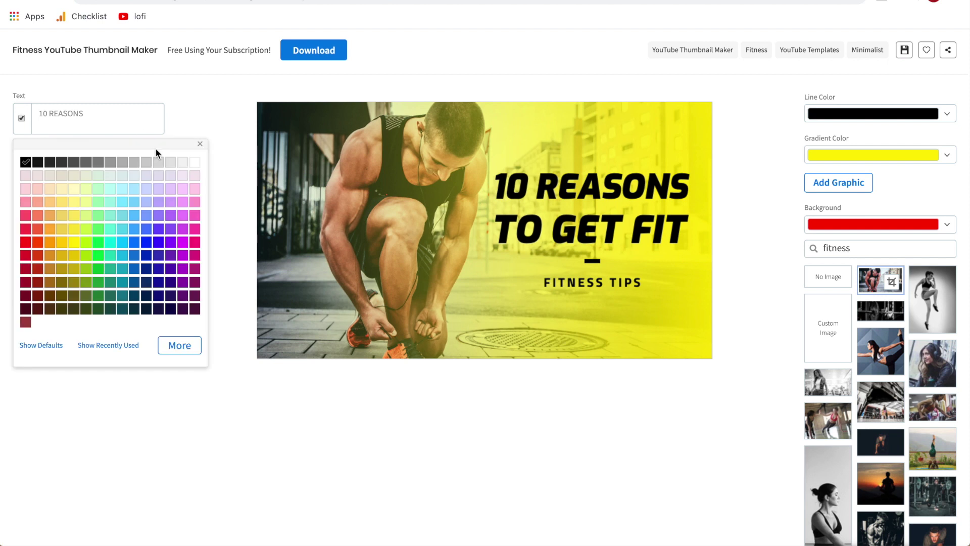
click(203, 118)
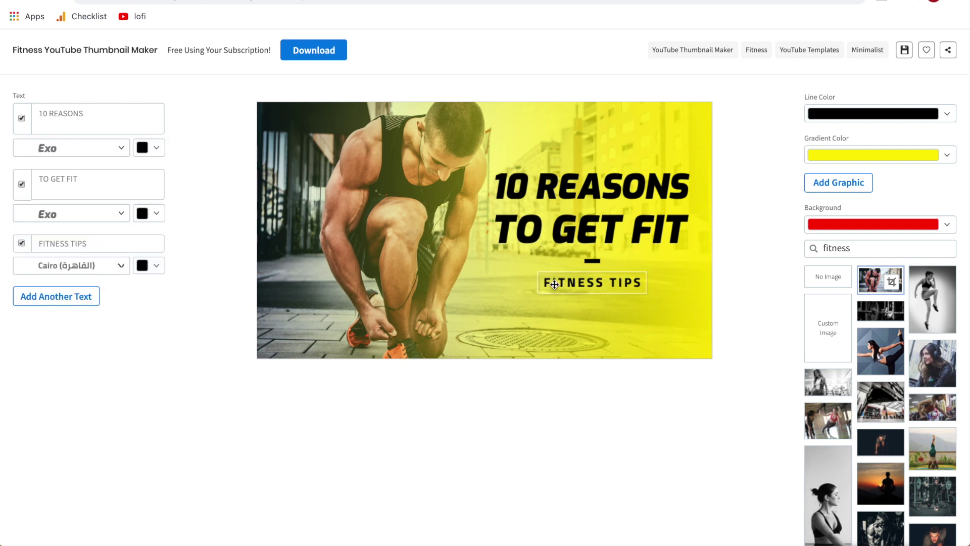
- Hide the "FITNESS TIPS" text line and show it again
click(21, 243)
click(21, 244)
- Add another text line, shrink it, and place it over the lower part of the man's photo
click(48, 304)
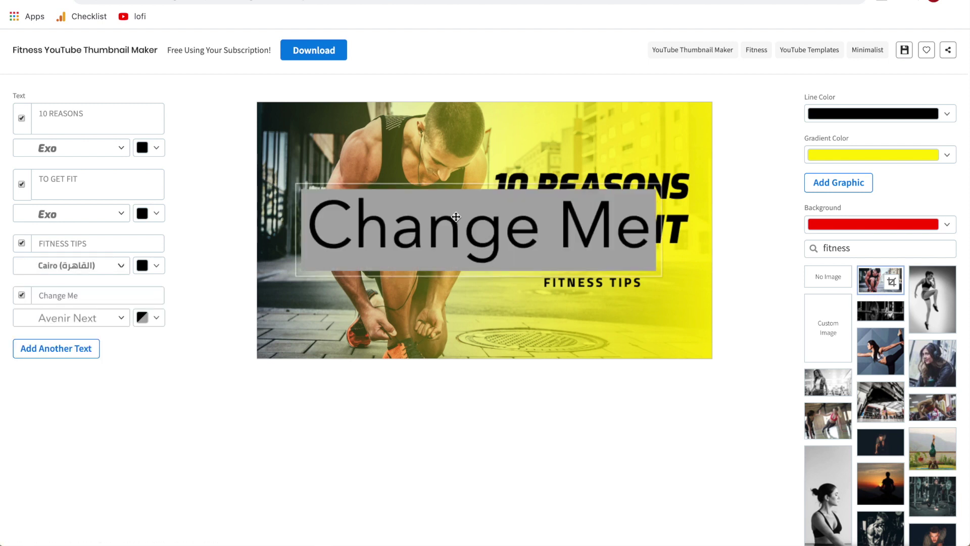
drag(454, 217, 427, 260)
drag(666, 208, 375, 300)
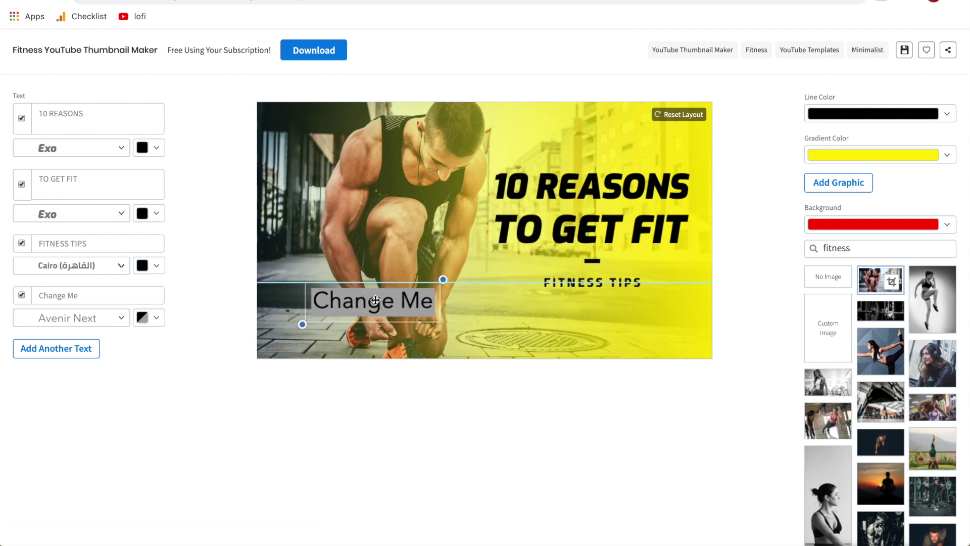
- Make the background of the added "Change Me" text transparent and check its text color choices
click(155, 318)
click(169, 311)
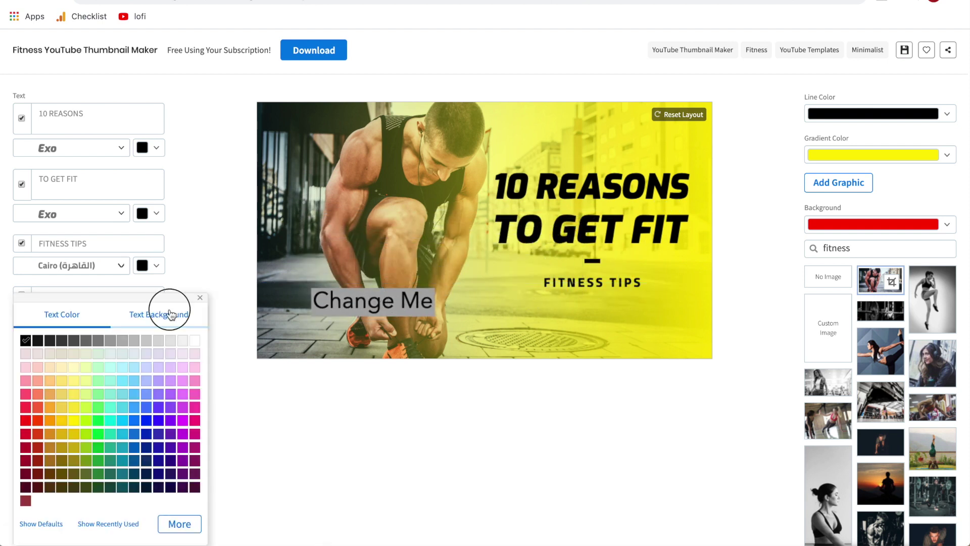
click(25, 340)
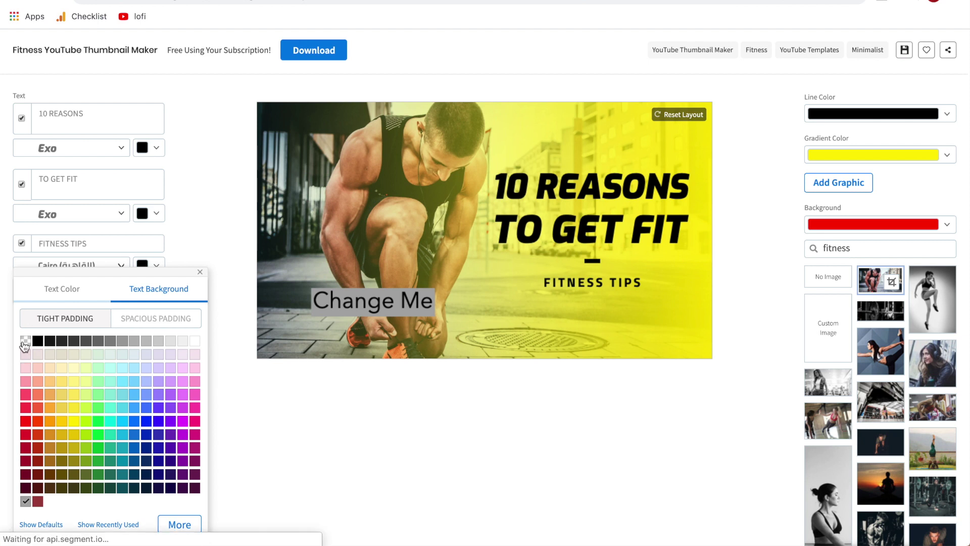
click(83, 294)
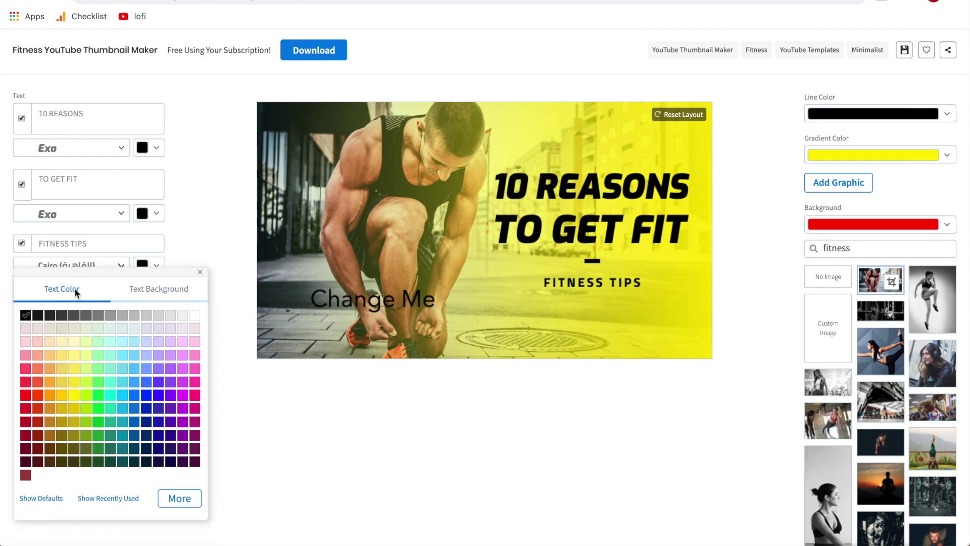
click(193, 230)
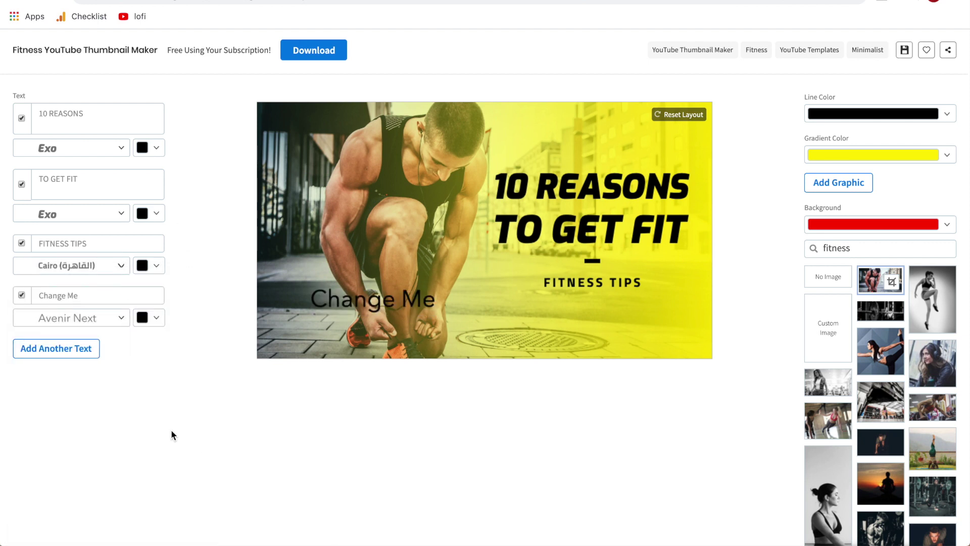
- Shift the "Change Me" text slightly down and to the left, and disable that text line
drag(372, 299, 355, 310)
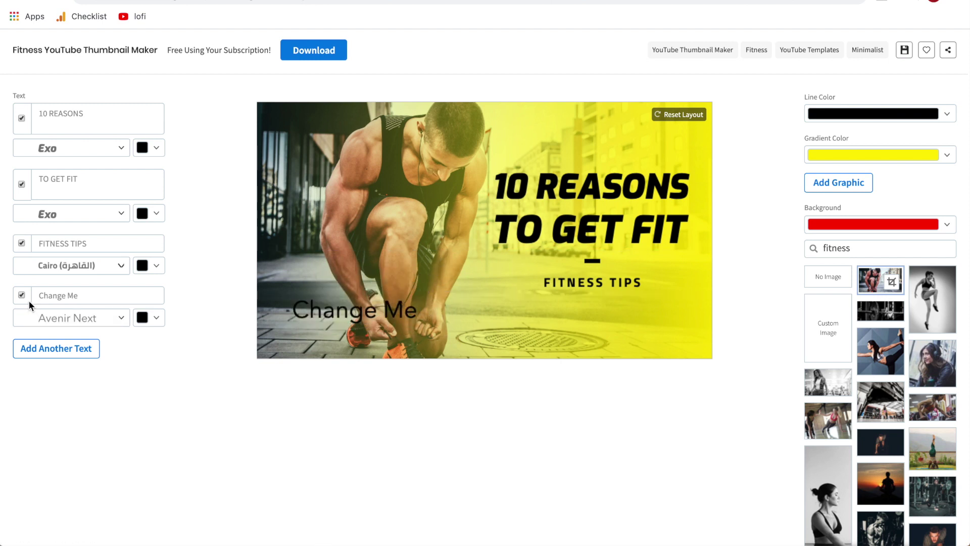
click(20, 294)
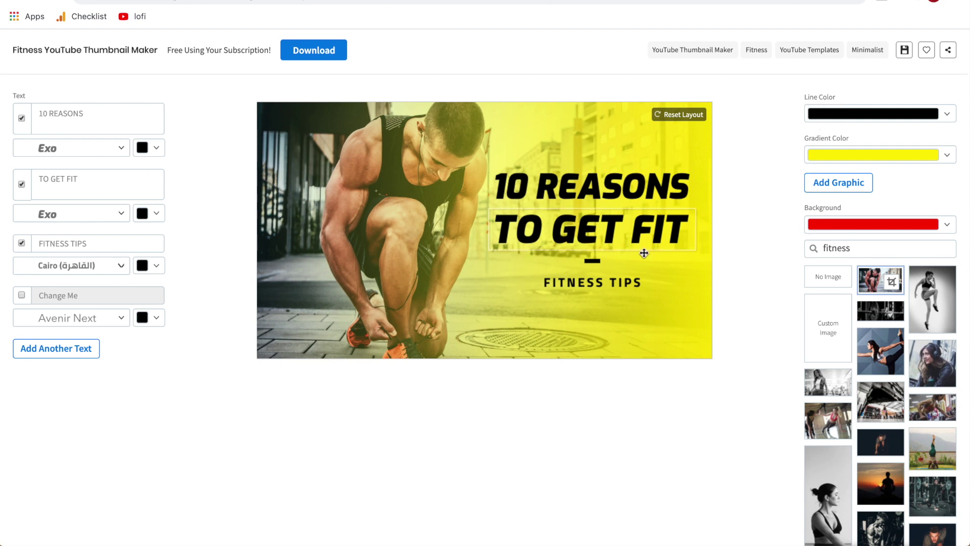
- Set the line color to the custom red #BF3A3A and close the color palette
click(945, 116)
click(943, 128)
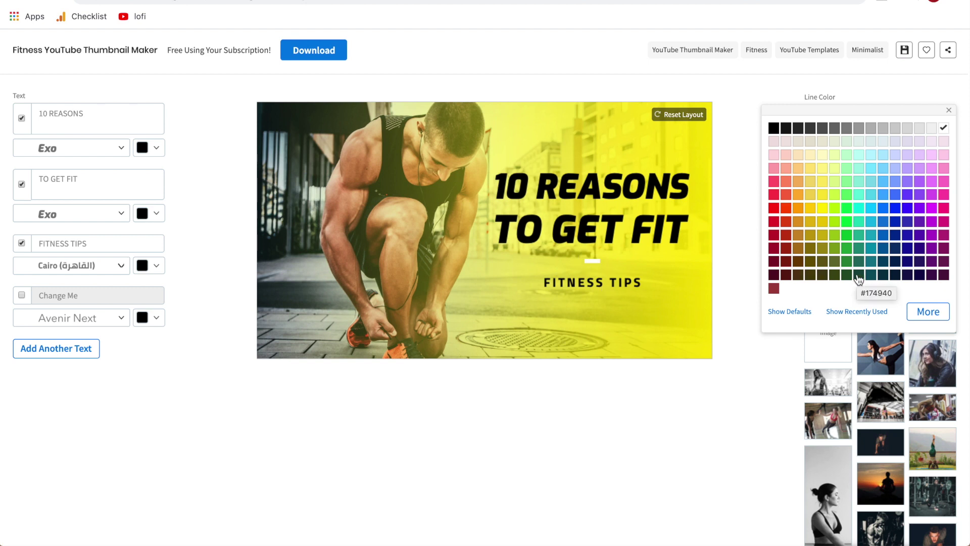
click(932, 313)
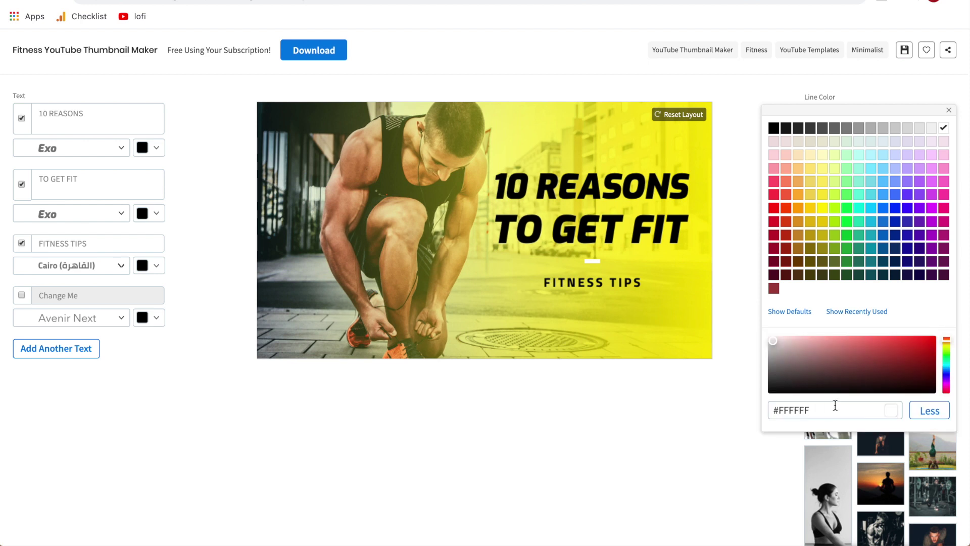
drag(829, 411, 754, 412)
mouse_move(773, 341)
mouse_down()
mouse_move(835, 369)
mouse_move(864, 348)
mouse_move(859, 361)
mouse_move(855, 354)
mouse_move(885, 353)
mouse_up()
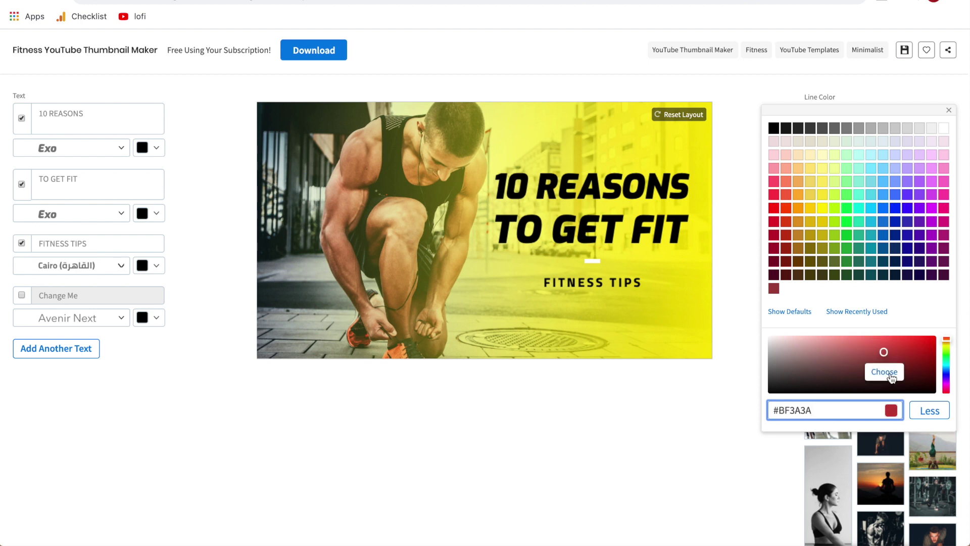
click(885, 373)
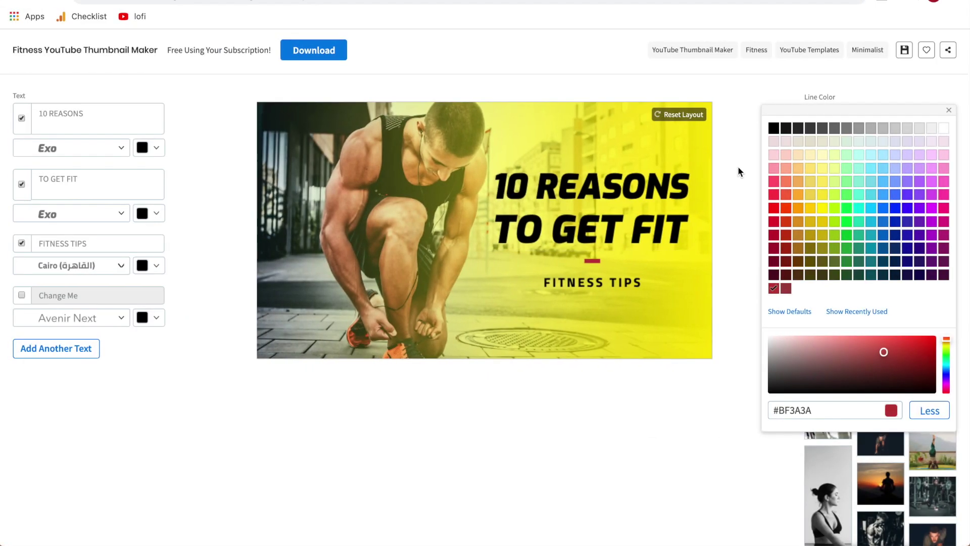
click(740, 170)
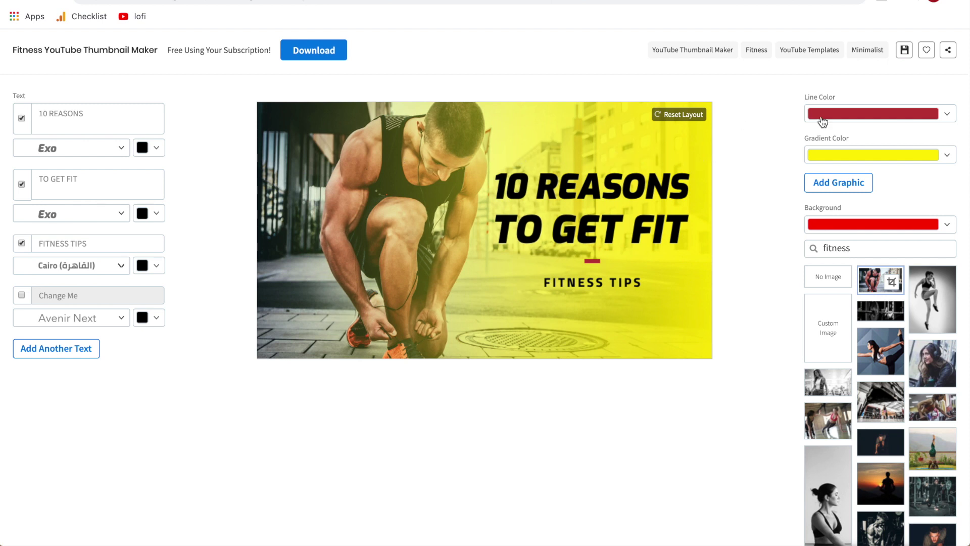
- Set the thumbnail's gradient color to white and close the color palette
click(947, 155)
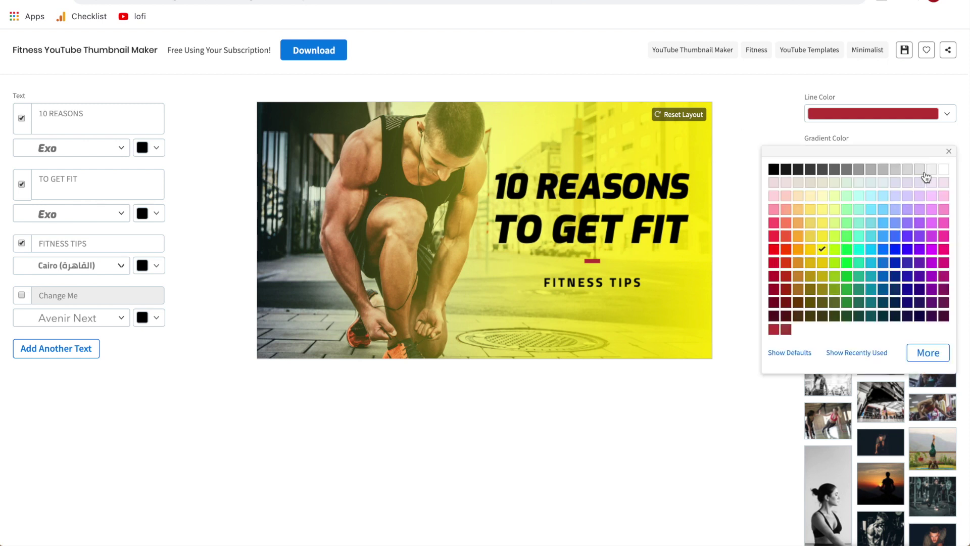
click(942, 173)
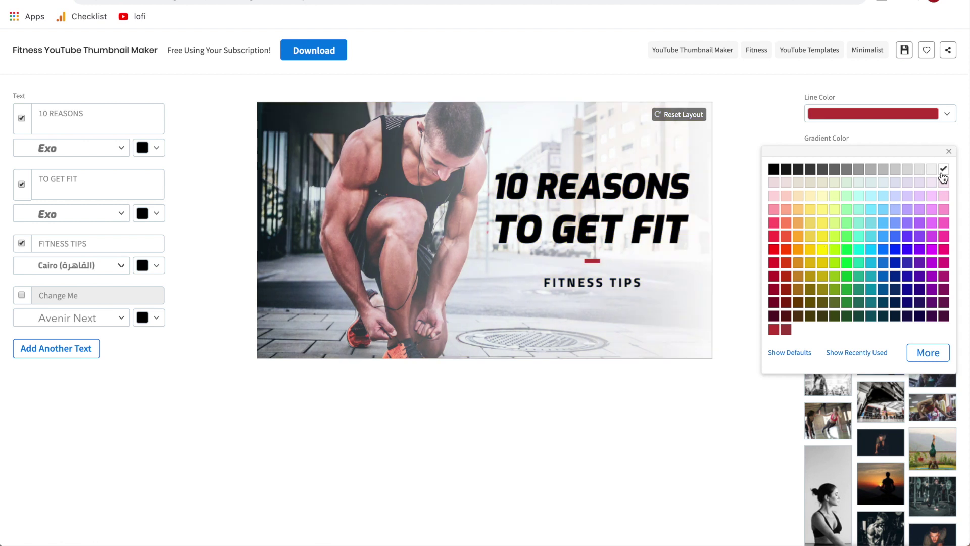
click(739, 135)
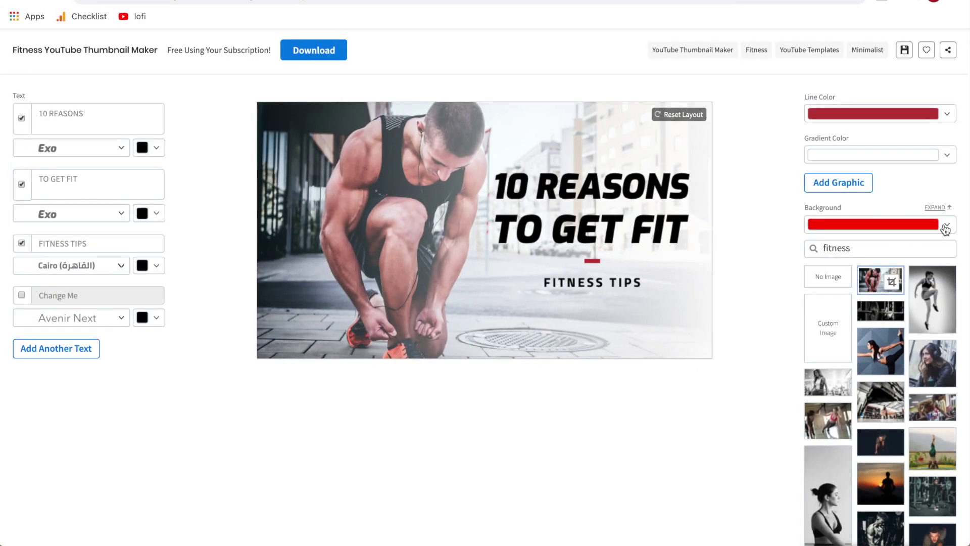
- Set the thumbnail's background color to mint green and close the color palette
click(945, 227)
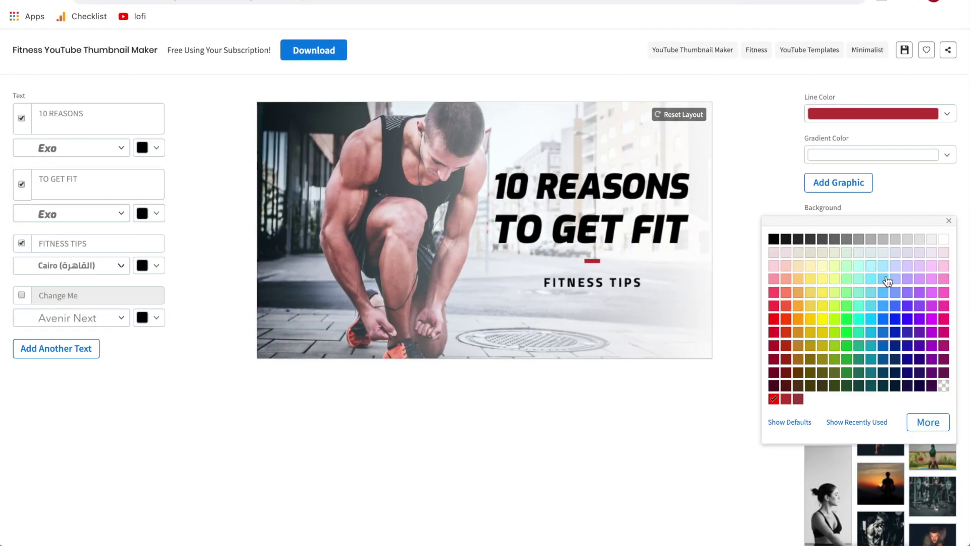
click(859, 306)
click(755, 170)
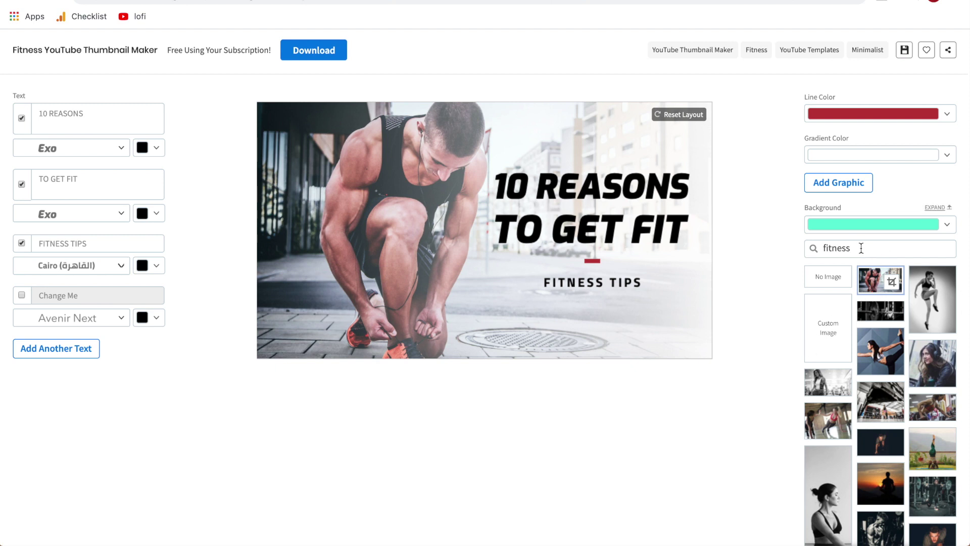
- Browse the background photos offered for the search term "fitness"
drag(857, 248, 804, 251)
click(753, 277)
scroll(889, 361, down, 4)
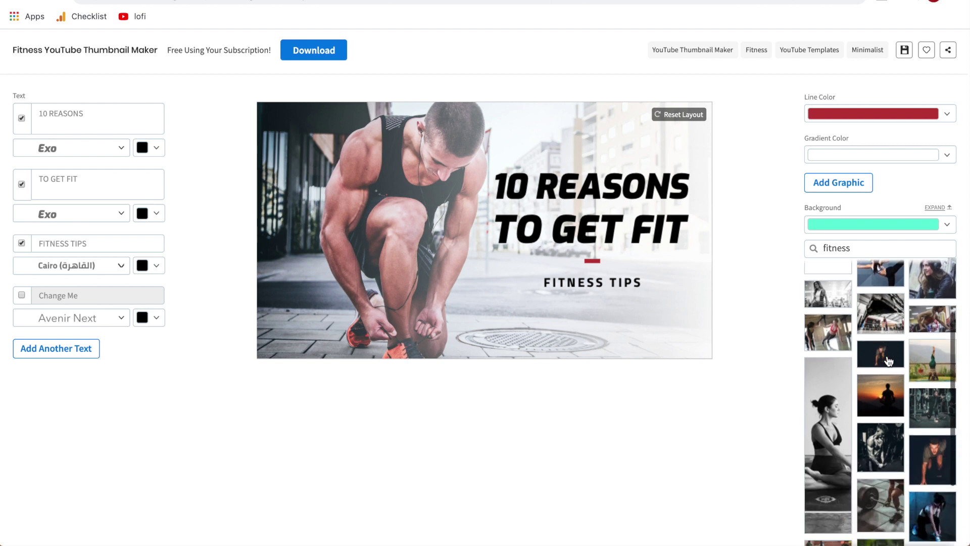
scroll(889, 361, down, 3)
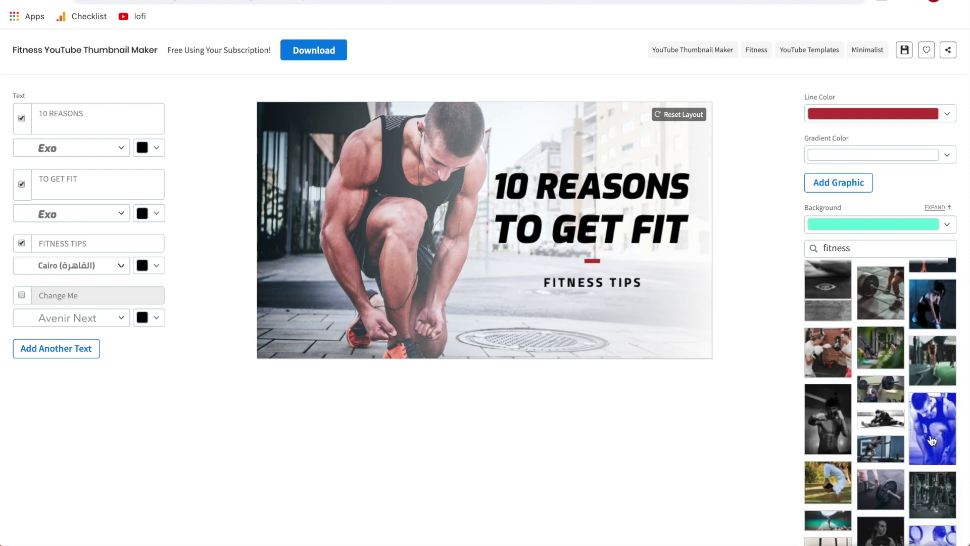
scroll(929, 456, down, 3)
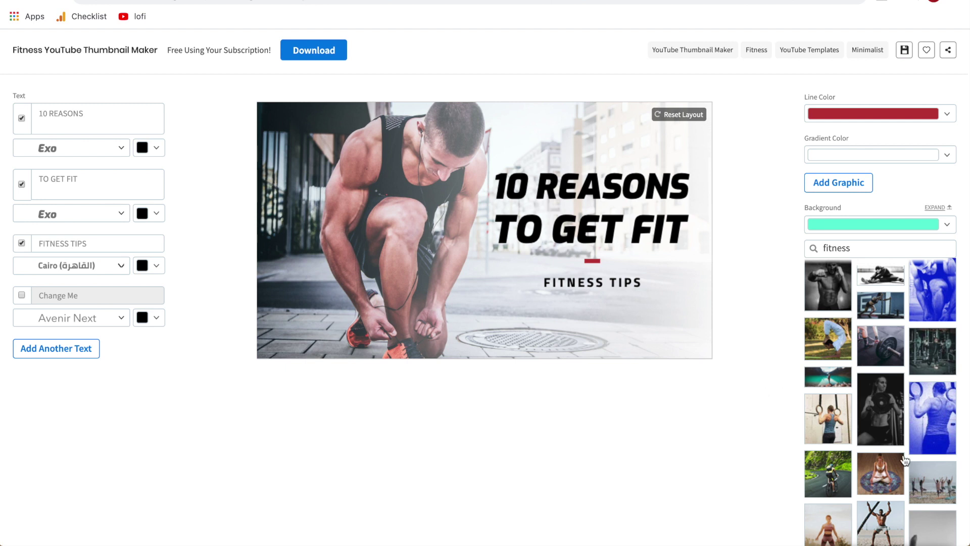
scroll(903, 459, down, 5)
scroll(904, 459, up, 10)
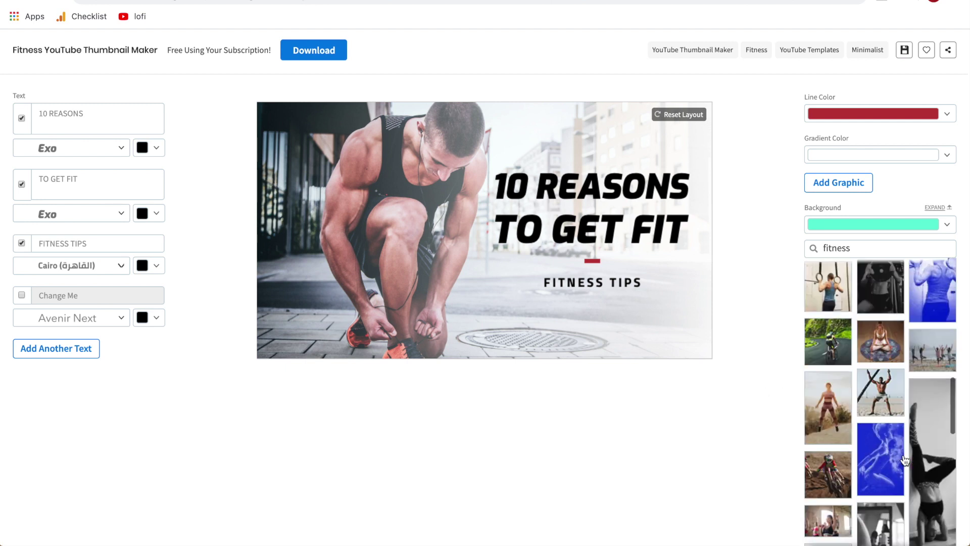
scroll(904, 459, up, 2)
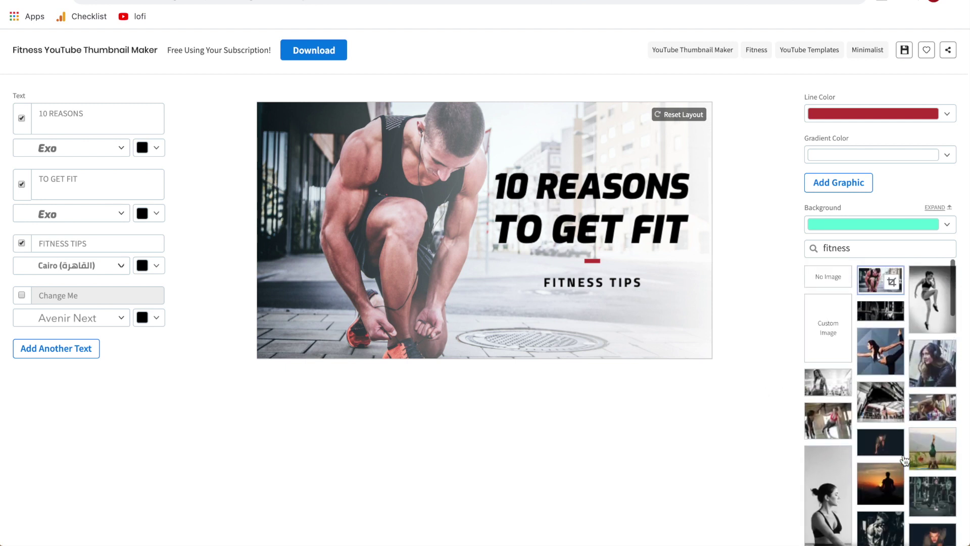
- Try the barbell photo and a plain background without an image, restoring the photo of the man tying his shoe
click(880, 311)
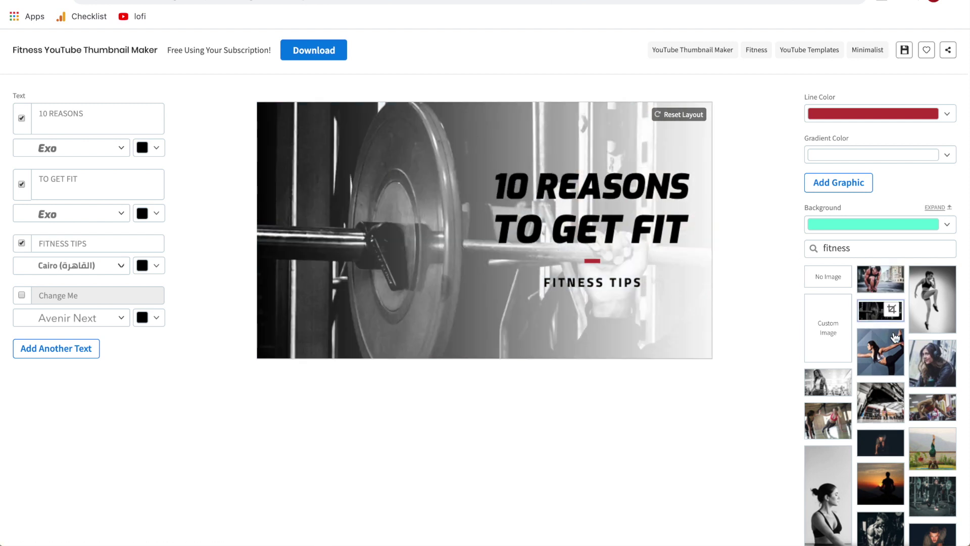
scroll(879, 283, up, 1)
click(879, 283)
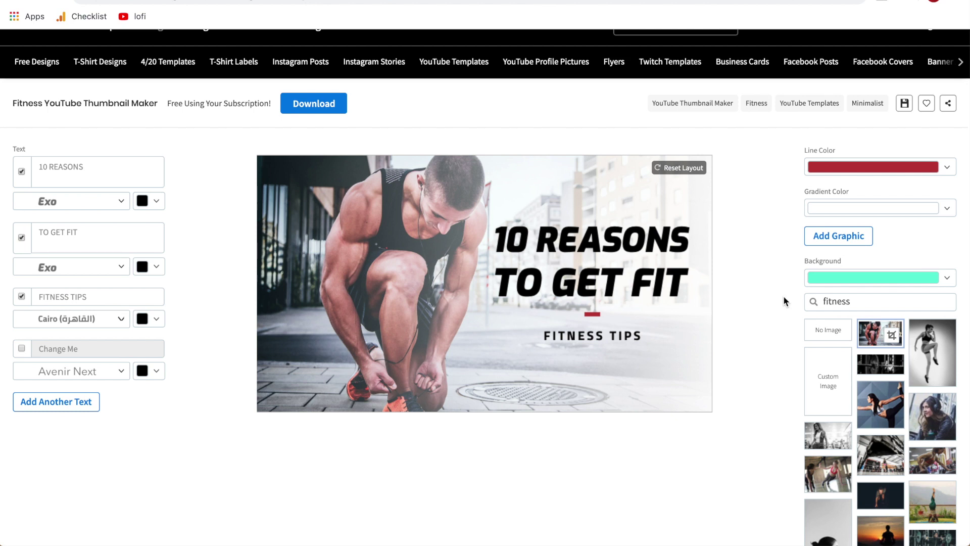
click(829, 334)
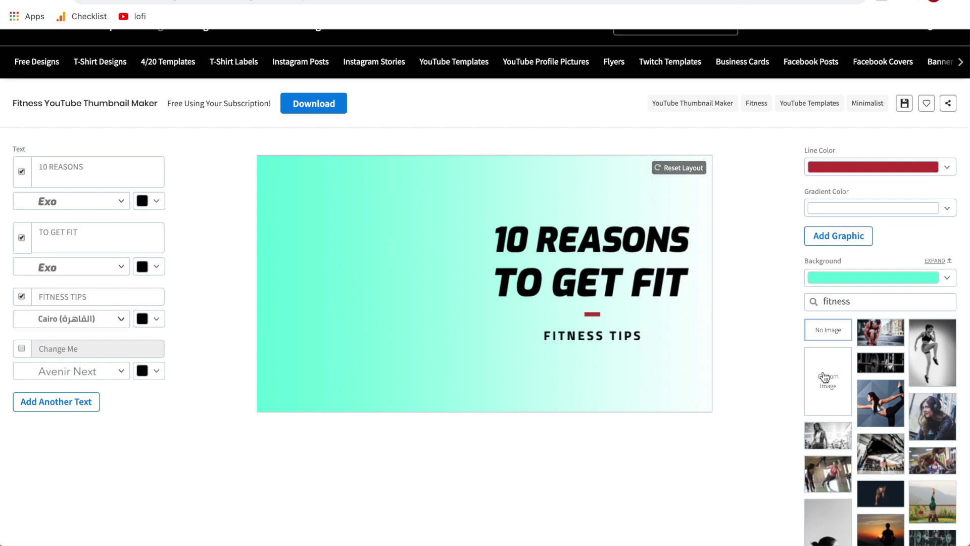
click(882, 338)
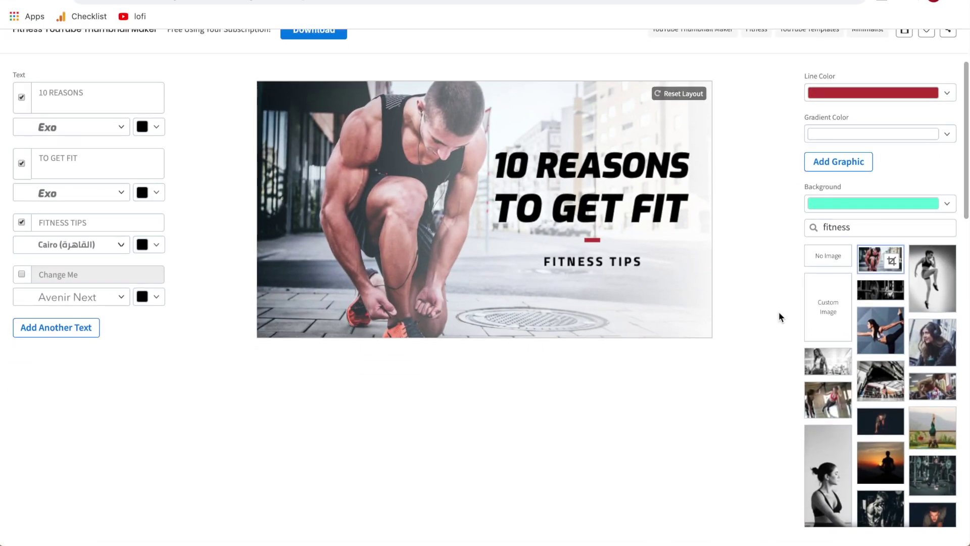
- Add the winged weightlifter emblem as a graphic, try it over the lower part of the man's photo, and clear it with No Image
scroll(778, 312, down, 1)
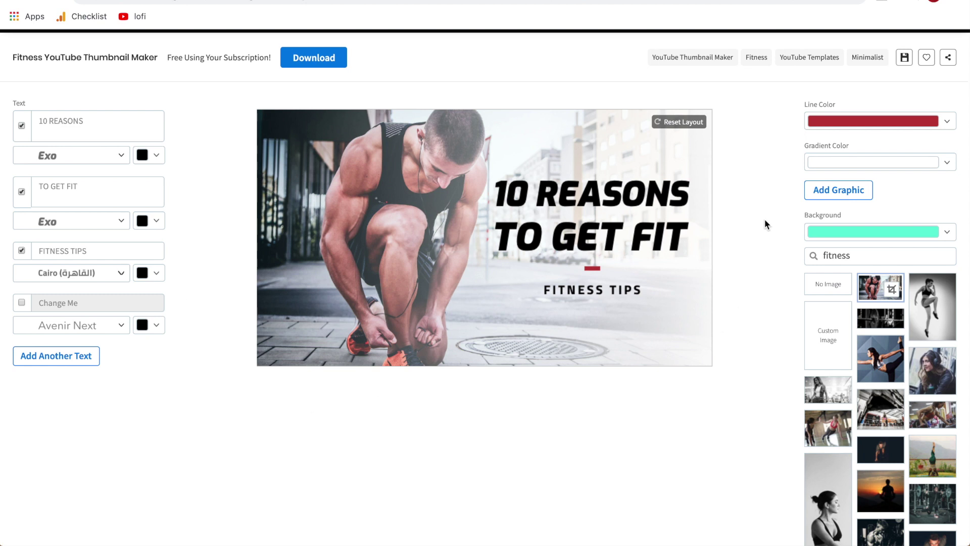
click(845, 196)
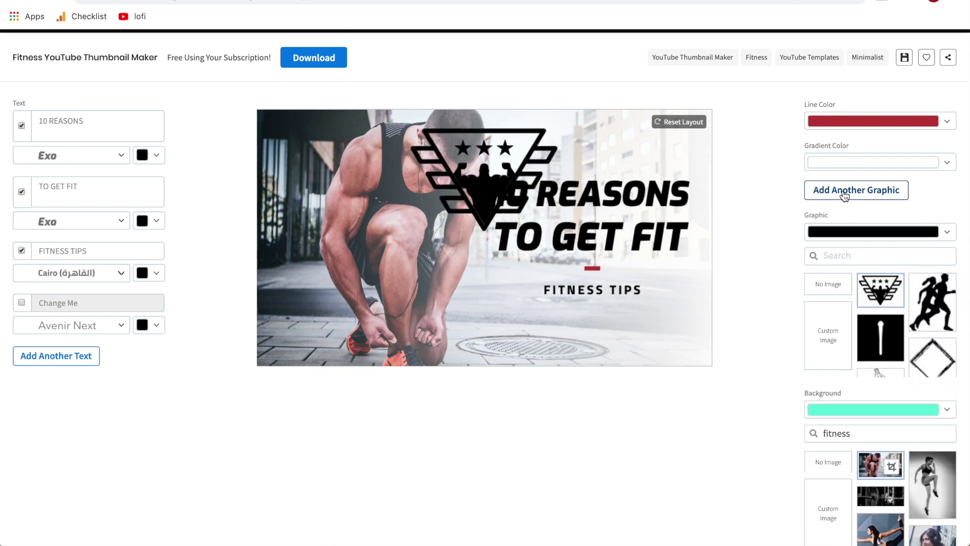
drag(435, 221, 294, 344)
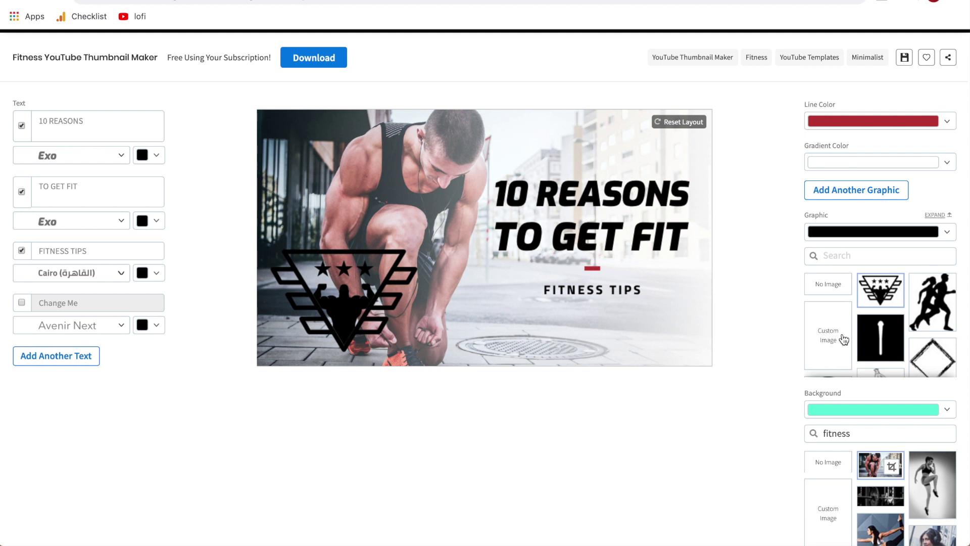
drag(419, 294, 439, 314)
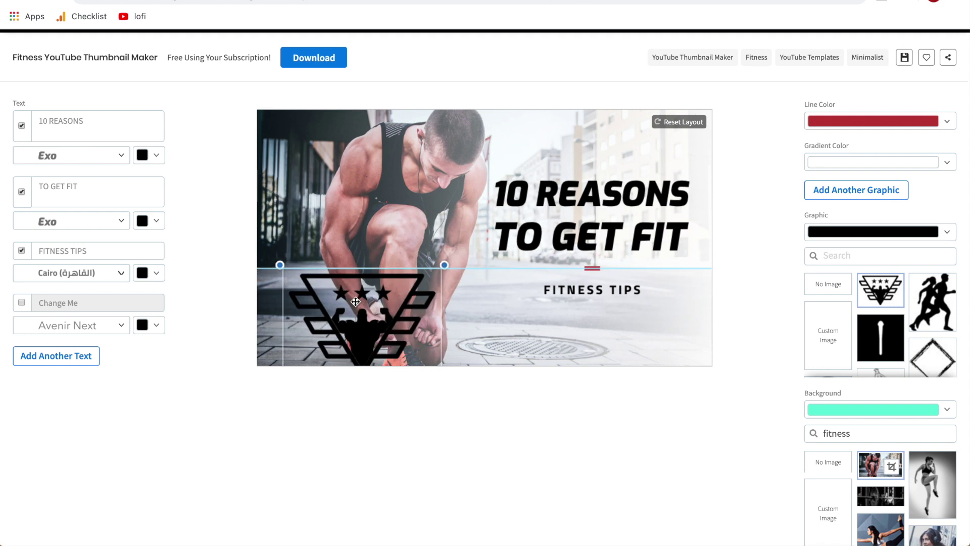
click(828, 289)
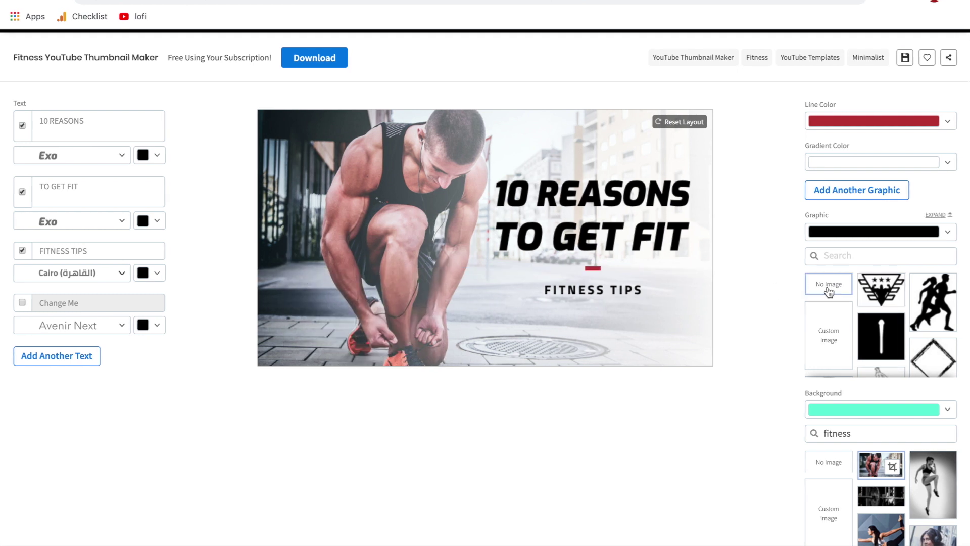
- Look through the fitness presets and the similar templates suggested below the editor
scroll(755, 303, down, 2)
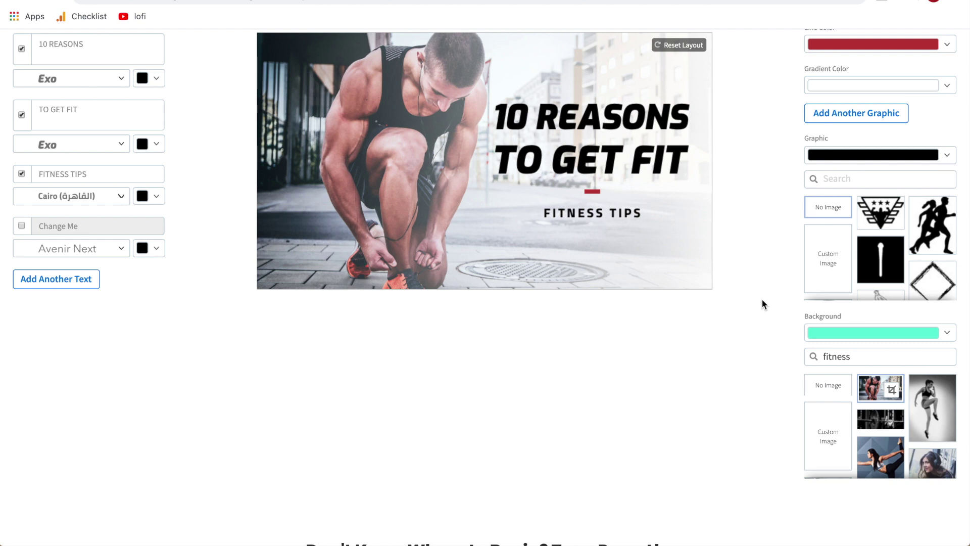
scroll(762, 300, down, 4)
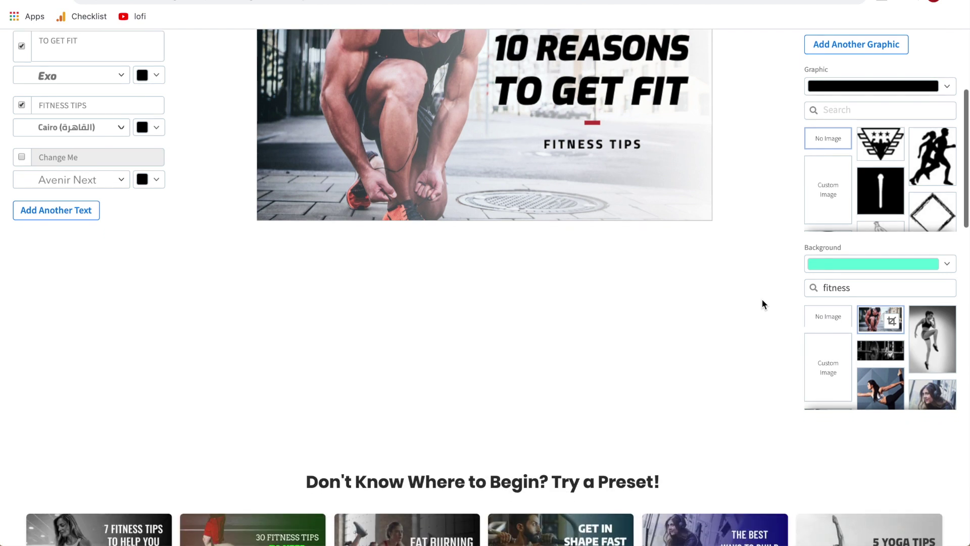
scroll(762, 303, down, 2)
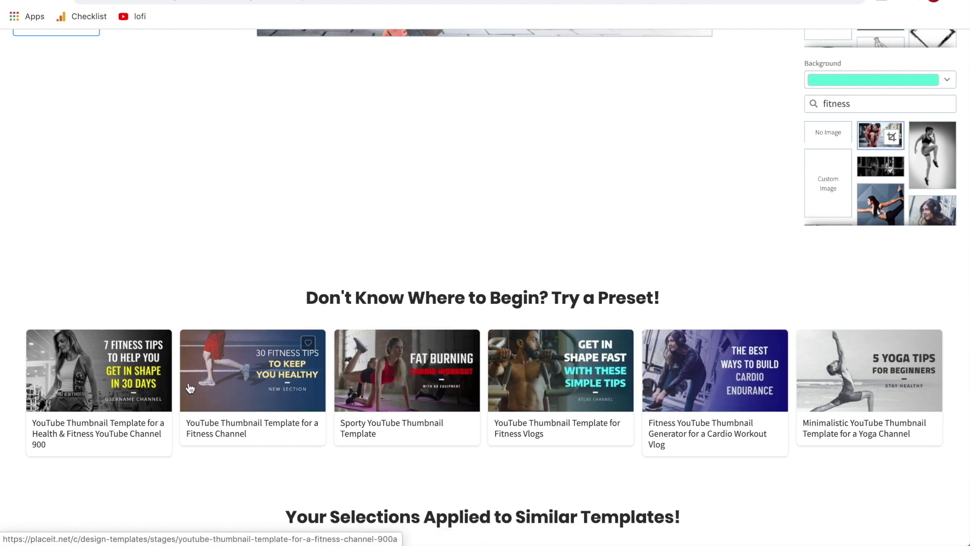
scroll(240, 272, up, 8)
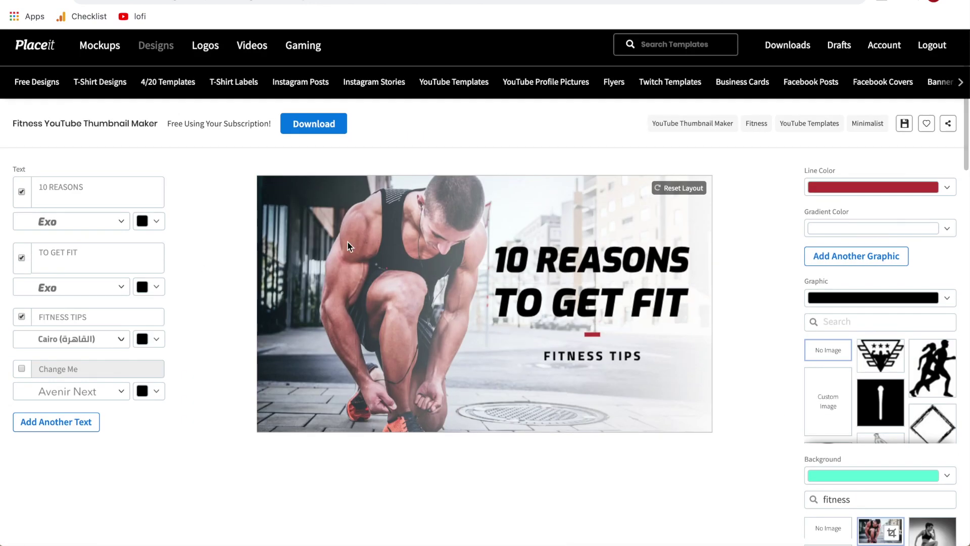
scroll(753, 348, down, 2)
scroll(753, 348, down, 10)
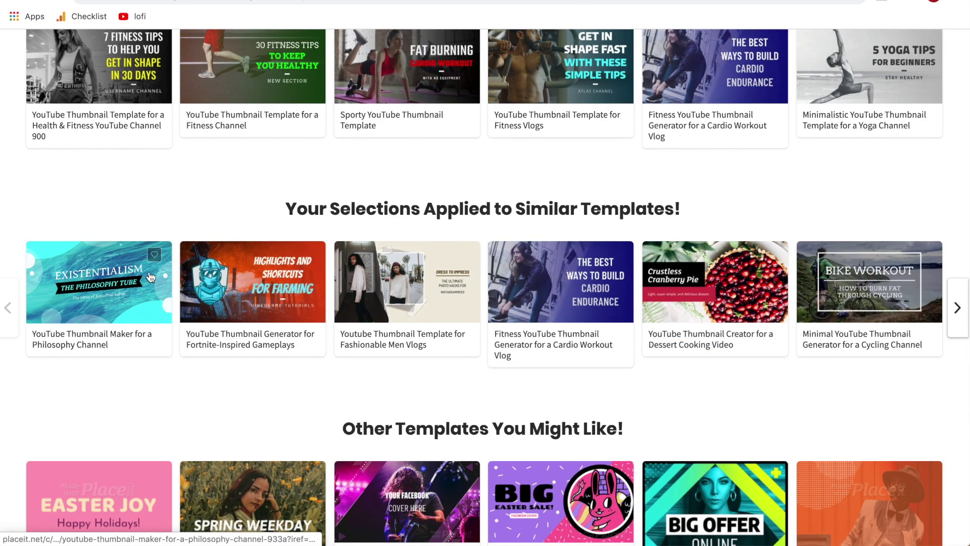
scroll(613, 394, down, 1)
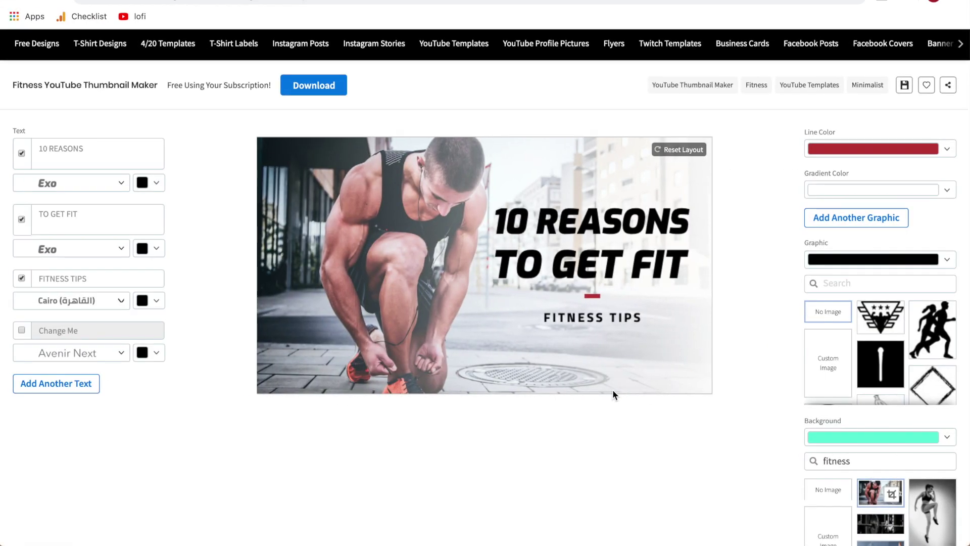
scroll(753, 411, down, 2)
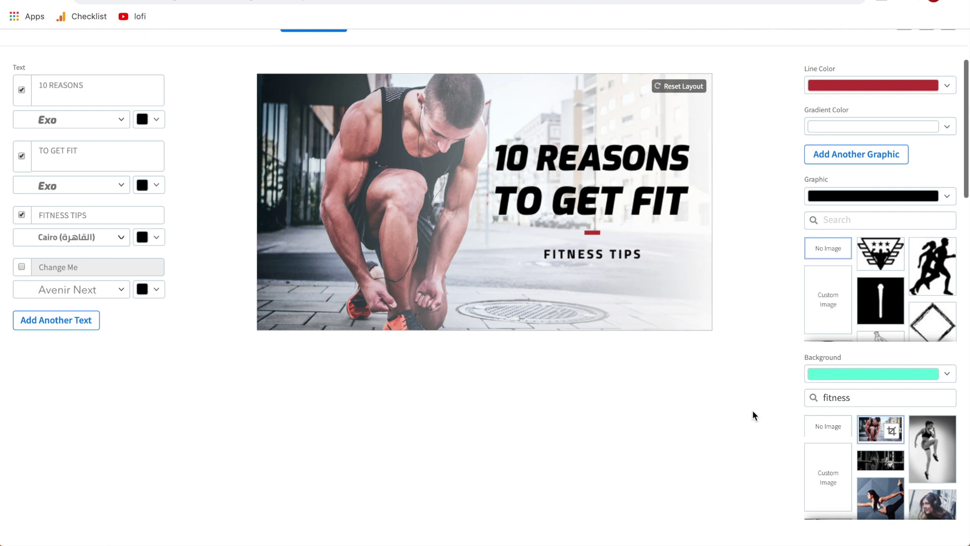
scroll(753, 413, up, 2)
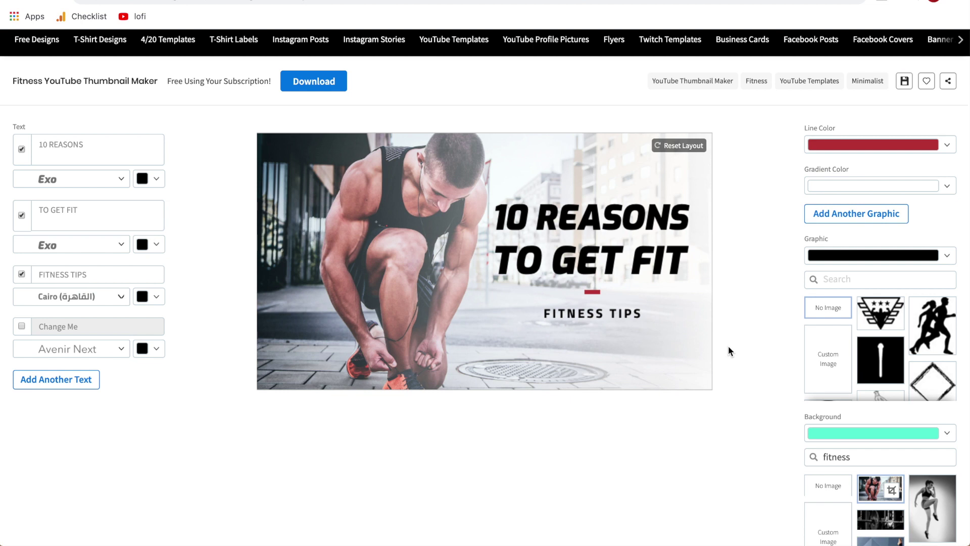
scroll(728, 346, down, 2)
- Choose the winged weightlifter emblem as the graphic, shrink it, and place it in the lower-left corner of the thumbnail
scroll(728, 346, up, 2)
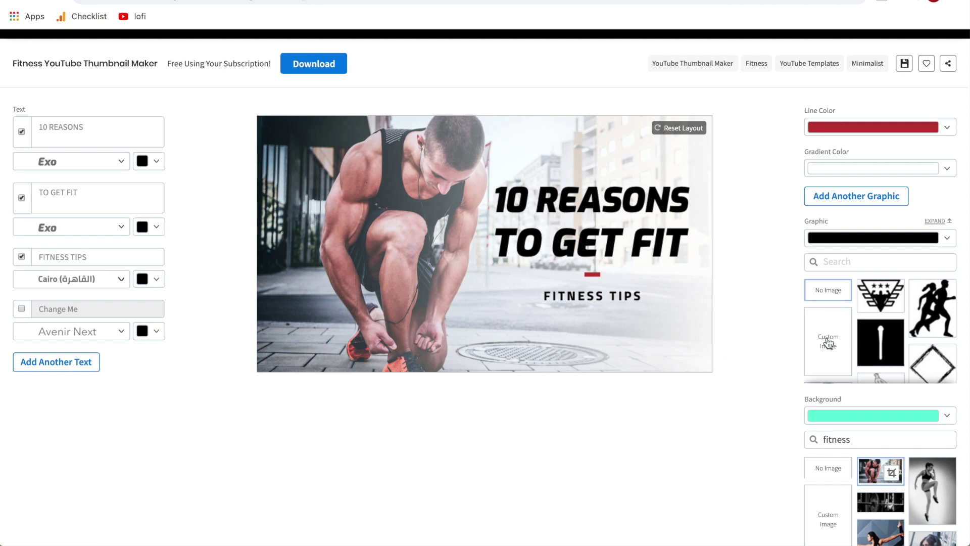
click(874, 298)
drag(438, 268, 368, 289)
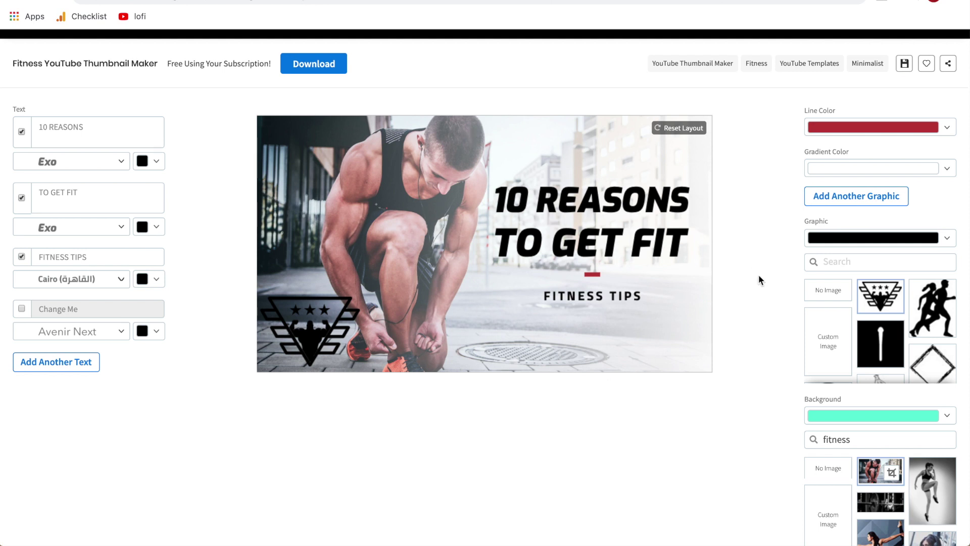
- Save the customized thumbnail as a draft and check it among the template's saved drafts
scroll(759, 274, up, 1)
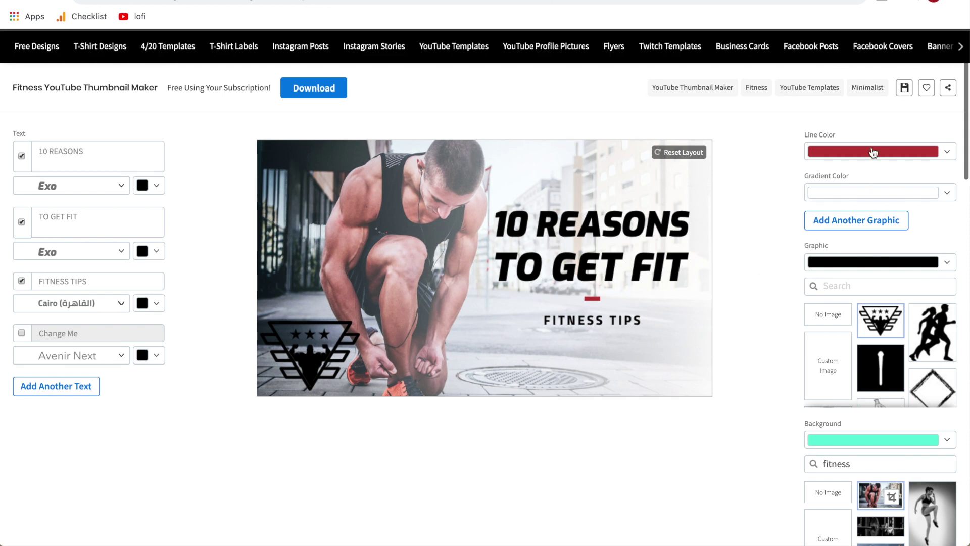
click(905, 91)
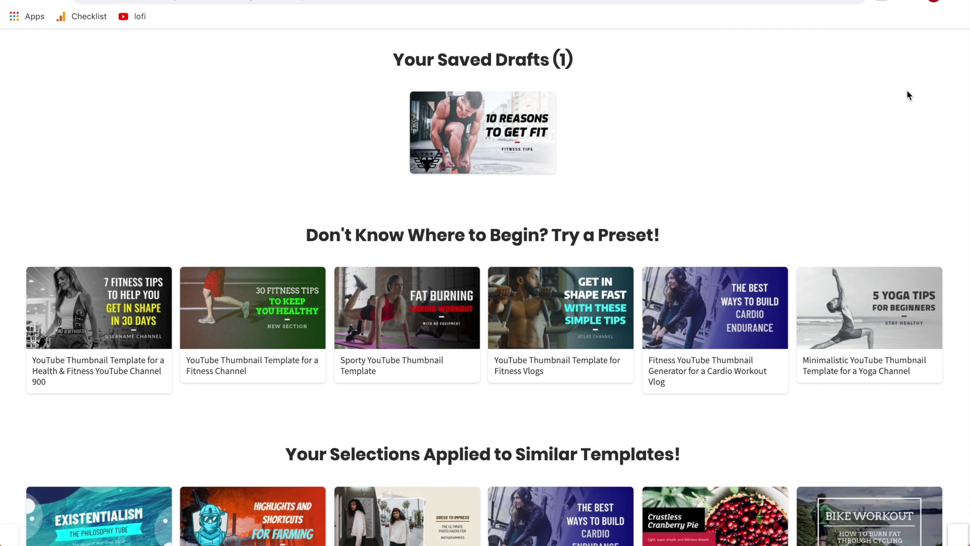
scroll(696, 117, up, 10)
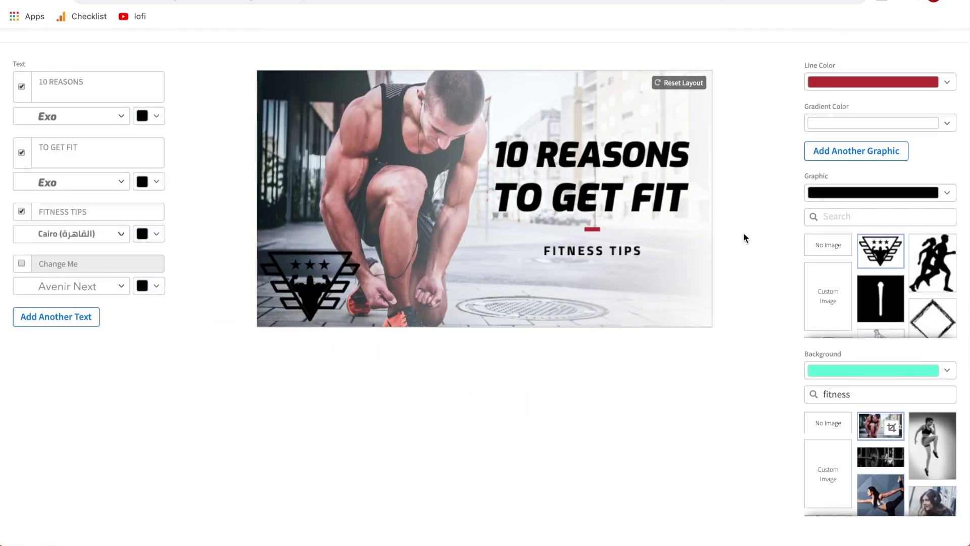
scroll(744, 232, down, 6)
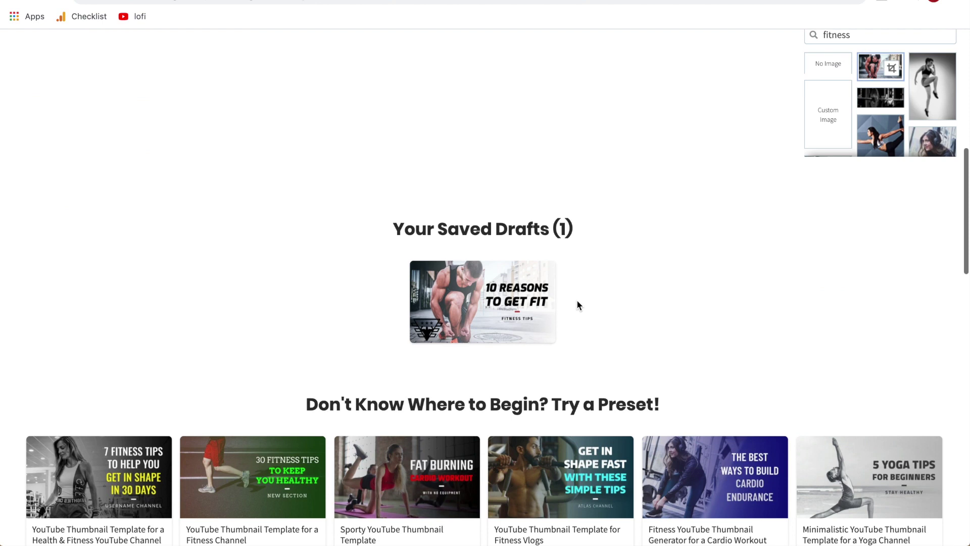
scroll(592, 329, up, 7)
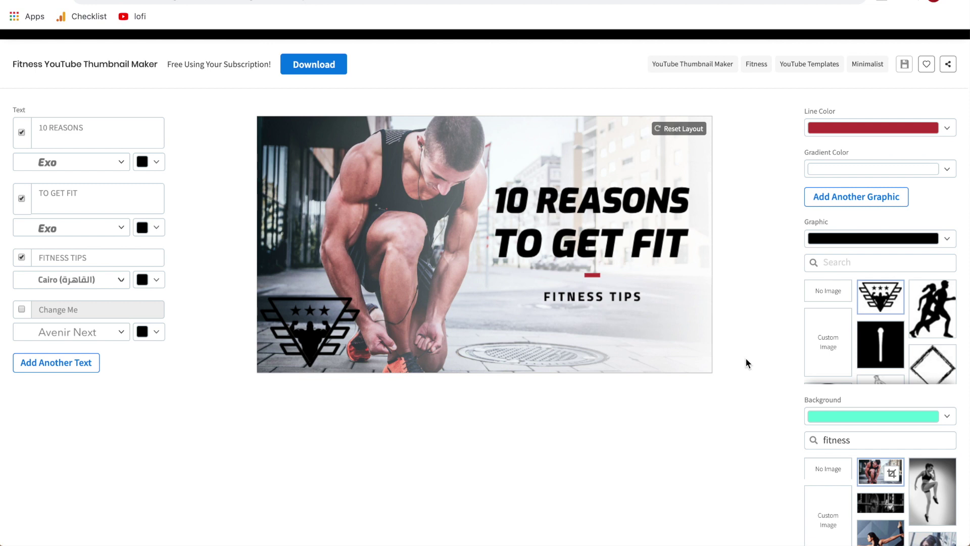
scroll(747, 363, up, 2)
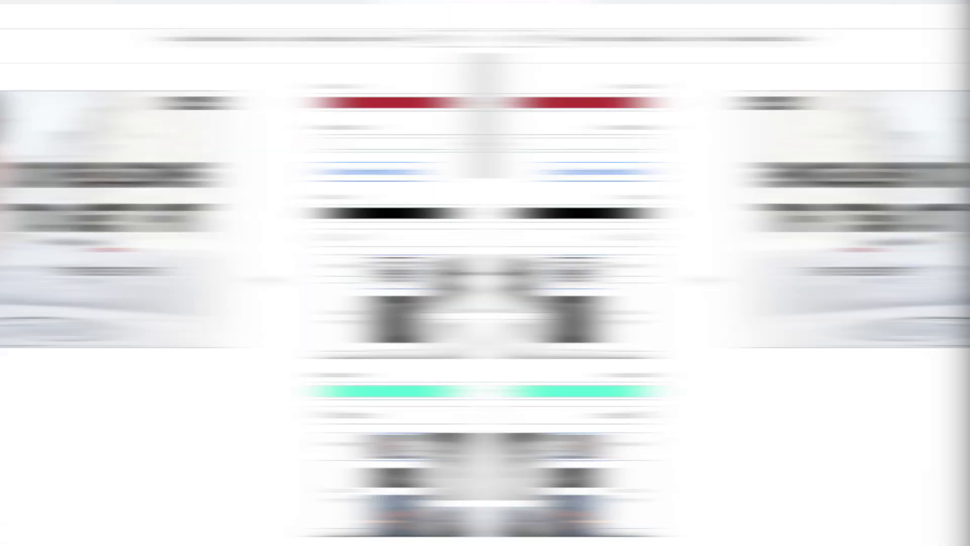
- Download the finished fitness thumbnail as a high-resolution PNG, open the downloaded file to check it, and leave the preview
scroll(747, 280, up, 1)
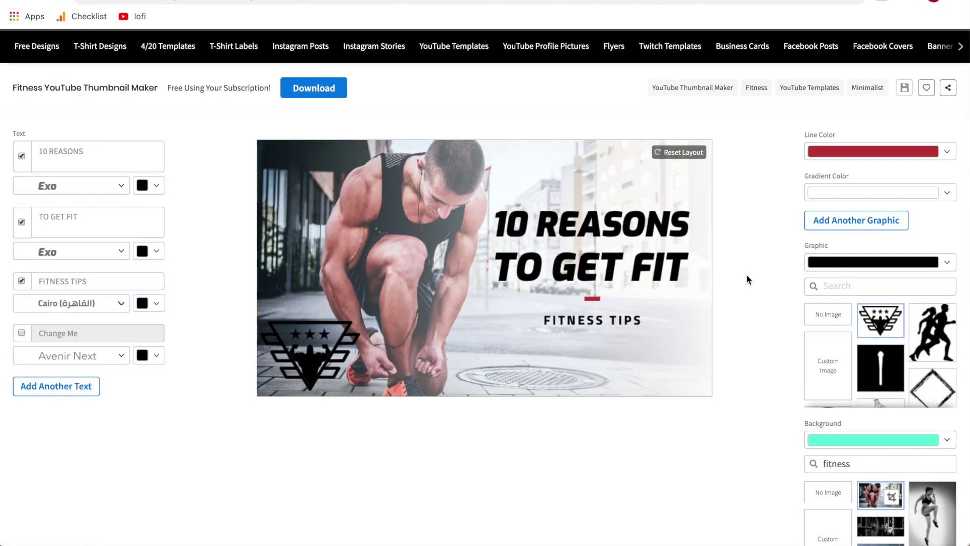
click(319, 96)
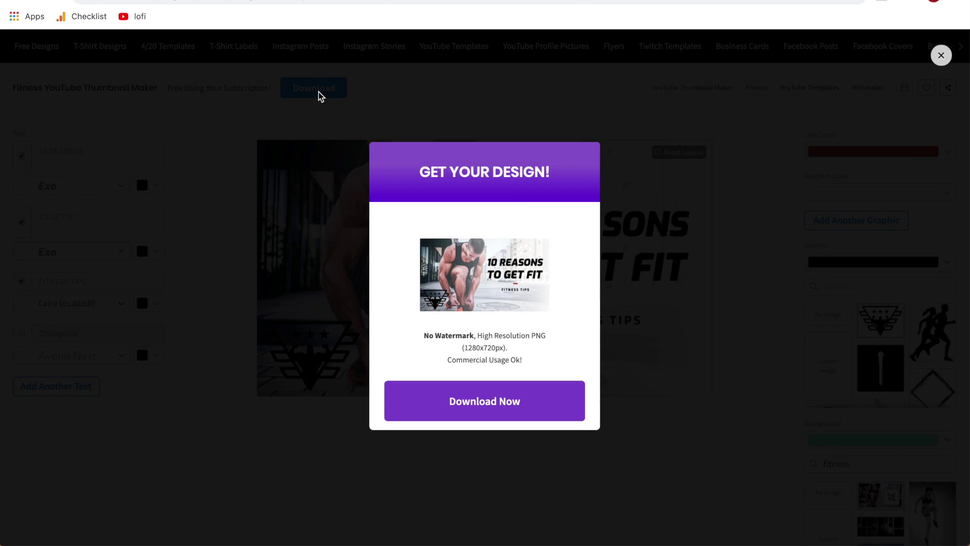
drag(424, 339, 565, 342)
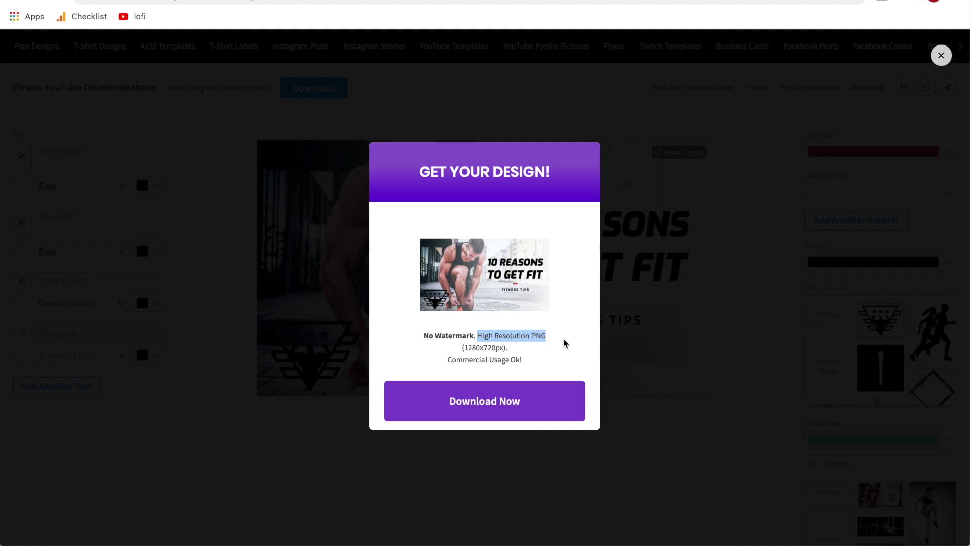
click(556, 346)
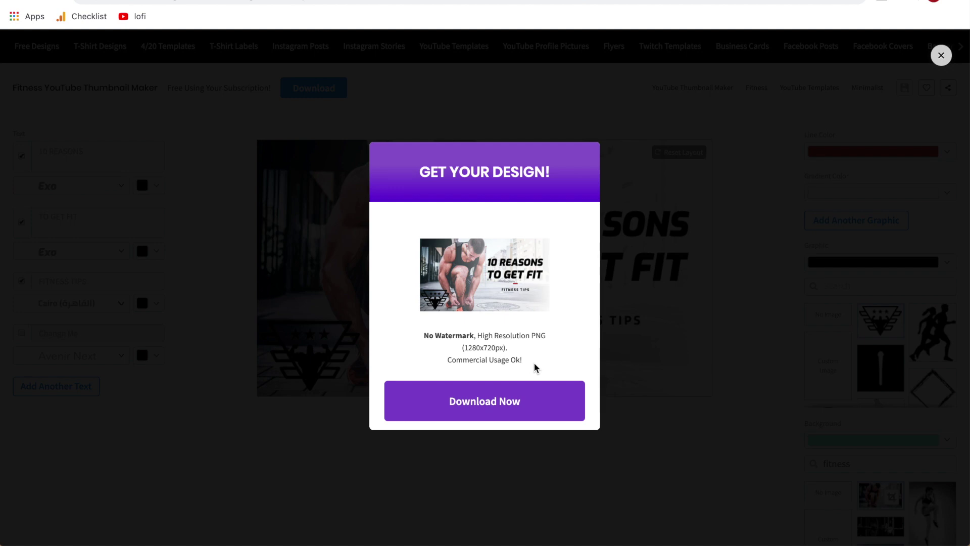
click(482, 407)
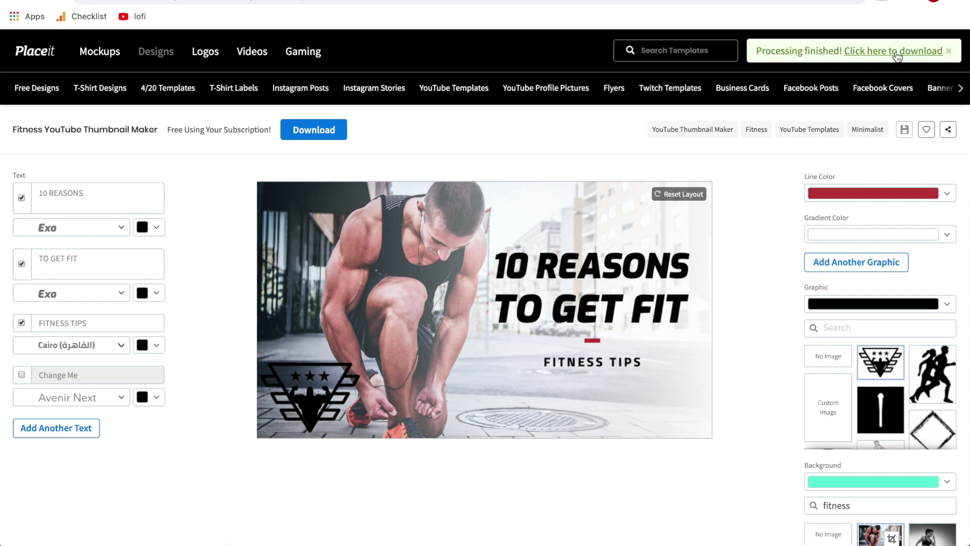
click(897, 53)
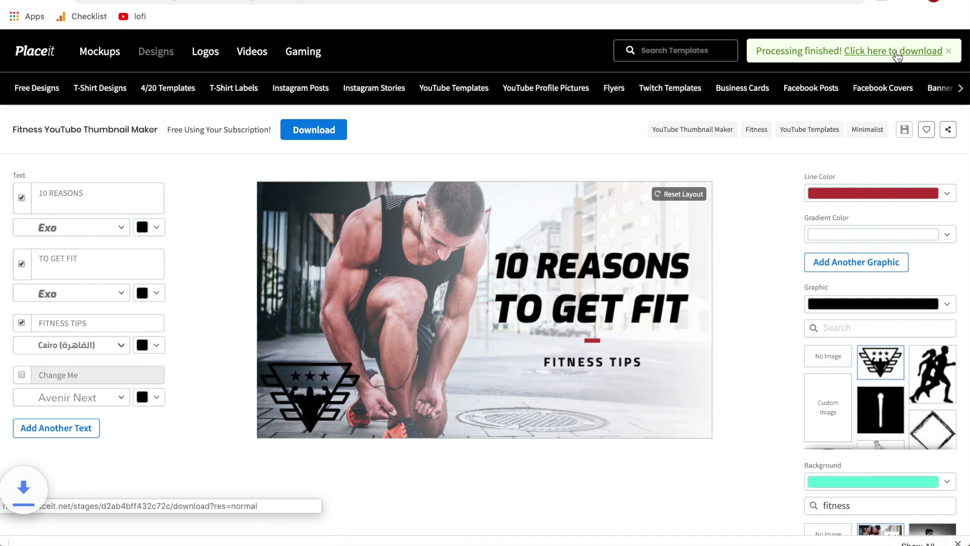
click(67, 531)
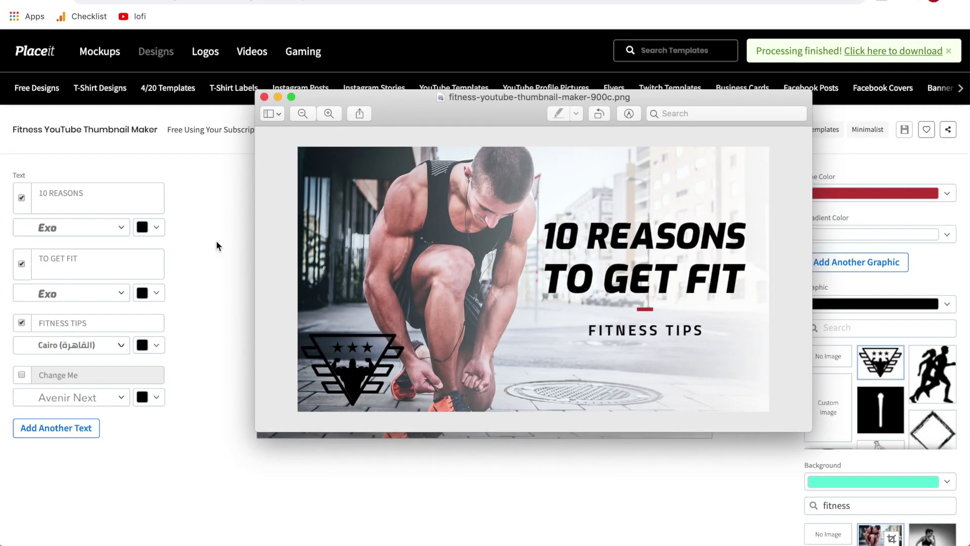
key(super+w)
- Return to the Placeit home page and open the free design templates
click(40, 57)
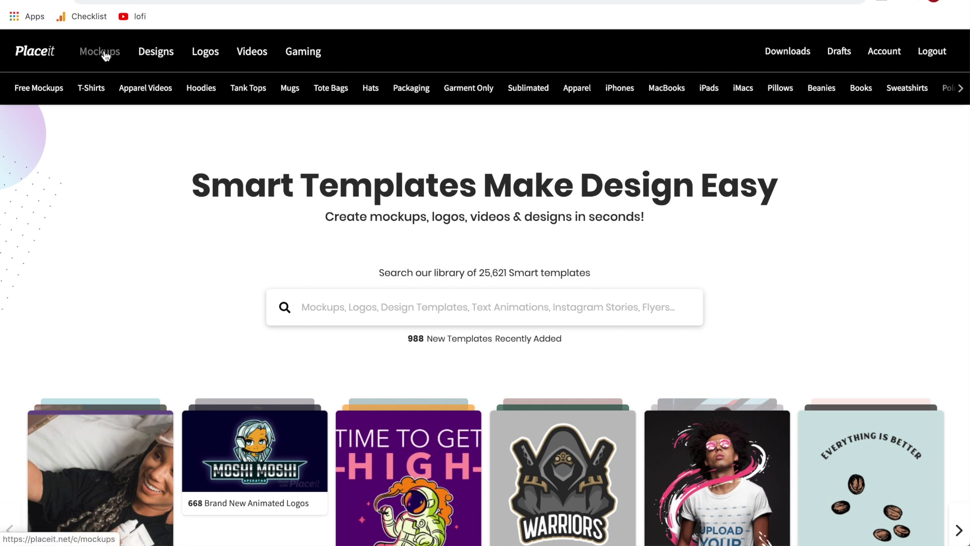
mouse_move(156, 57)
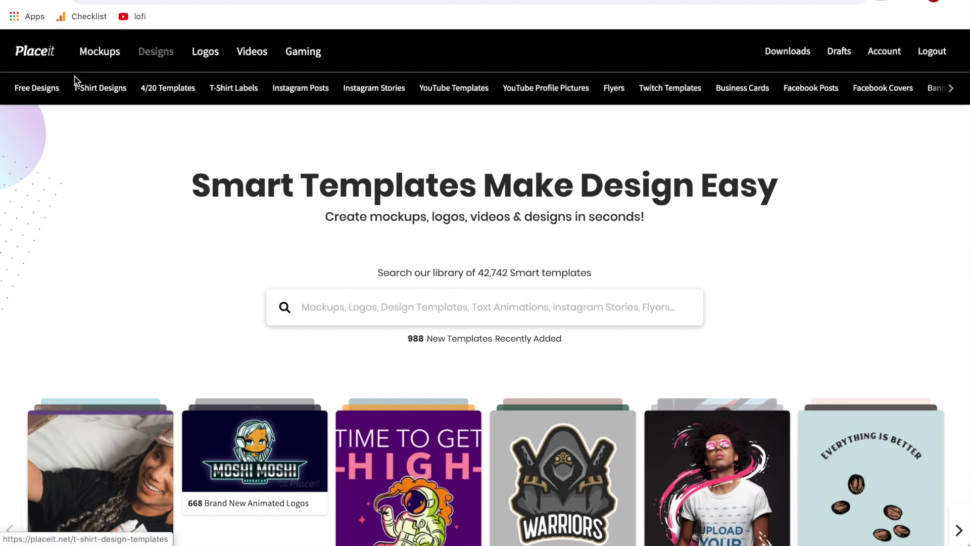
mouse_move(108, 58)
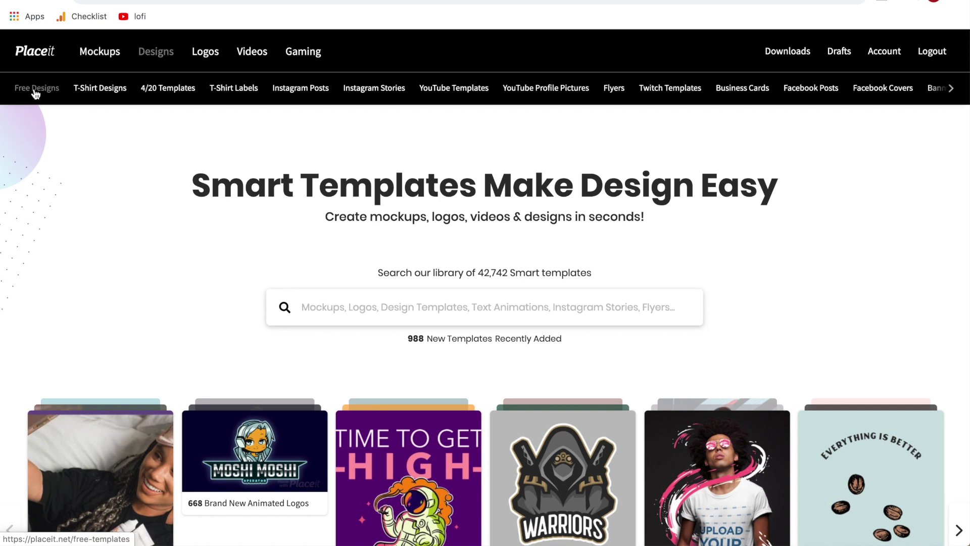
click(35, 94)
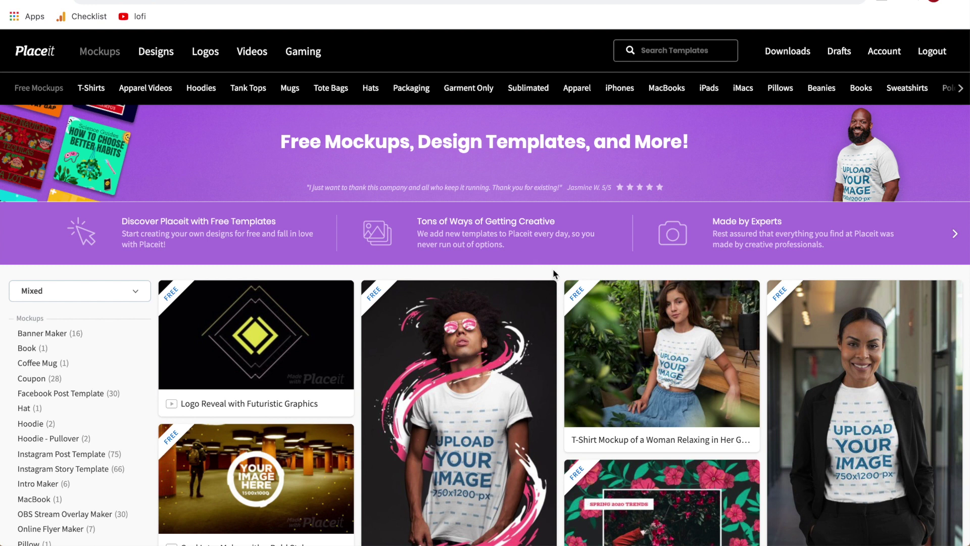
- Browse the free templates, filter them to YouTube Banner Maker, and open the Channel Banner Template for Youtube Gaming Zone
scroll(553, 269, down, 20)
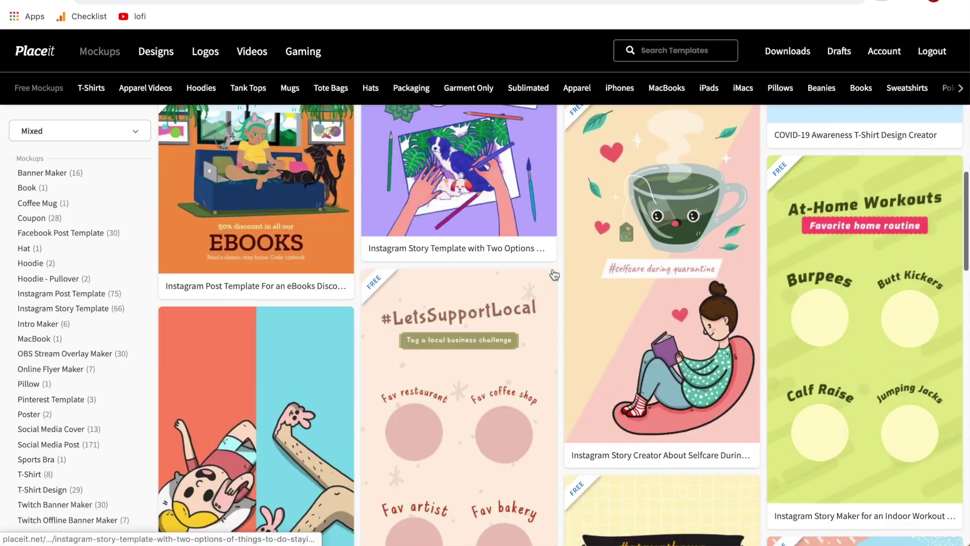
scroll(552, 274, down, 10)
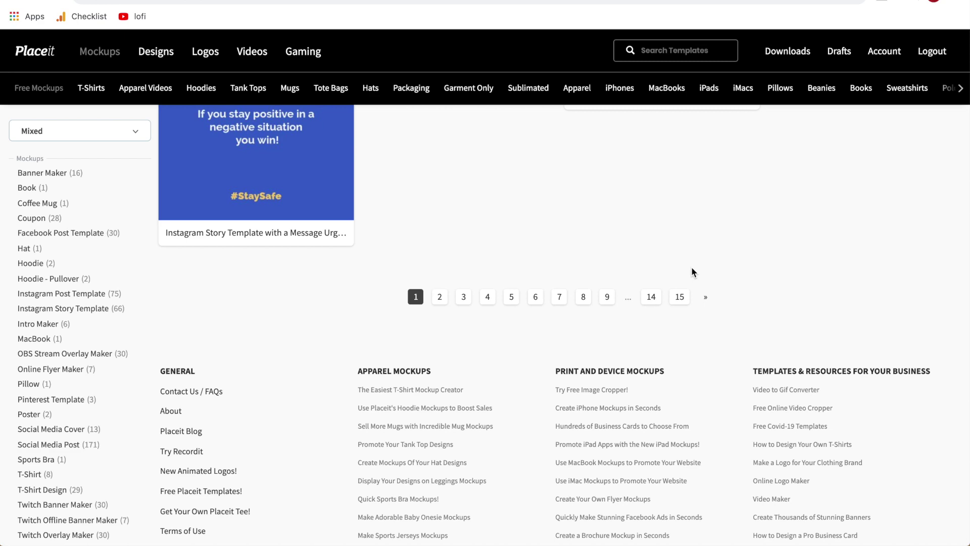
scroll(691, 265, up, 10)
scroll(693, 273, up, 15)
scroll(692, 273, up, 3)
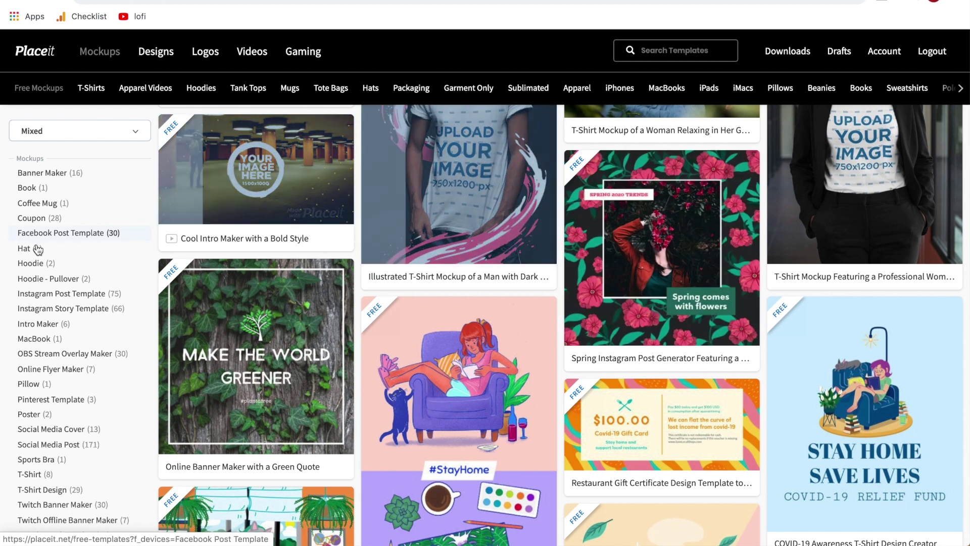
scroll(48, 319, down, 5)
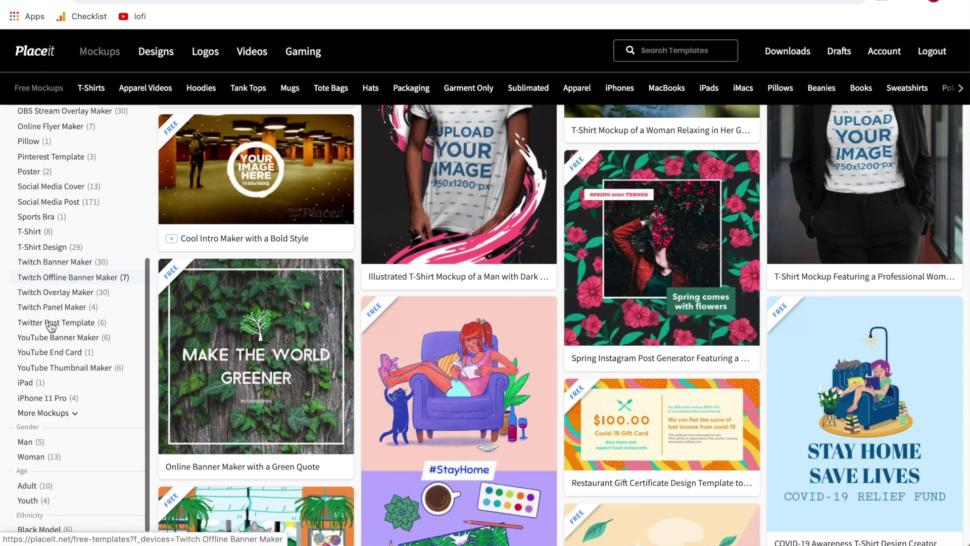
click(63, 339)
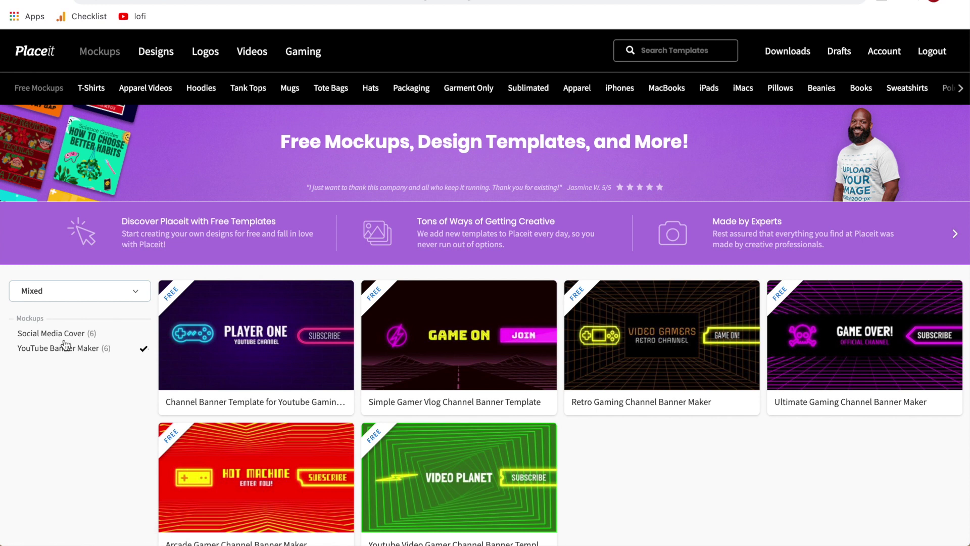
mouse_move(231, 334)
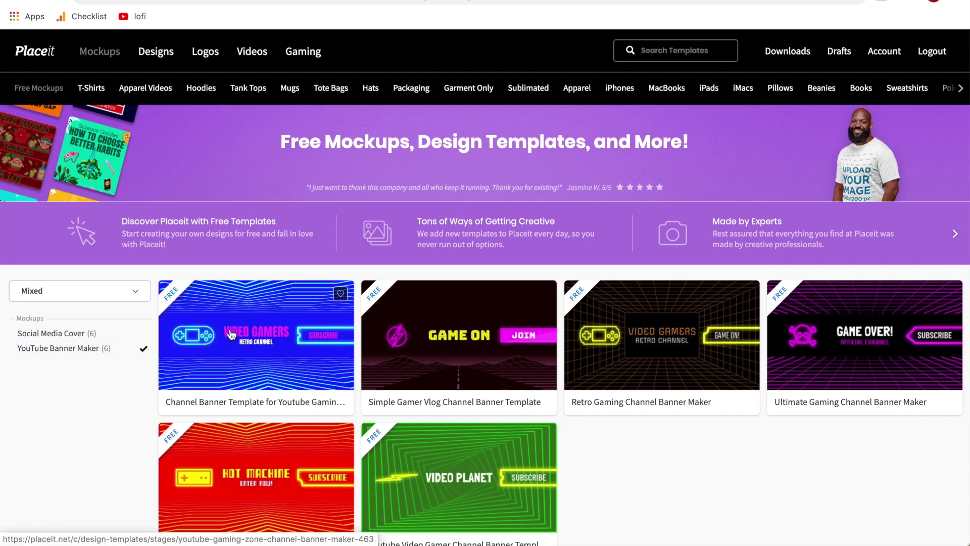
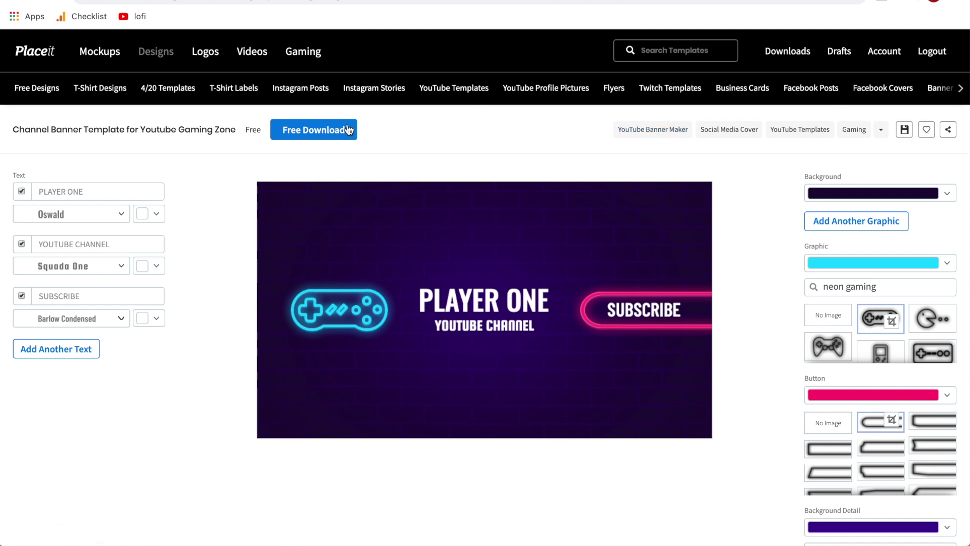
- Move the neon controller graphic down into the lower-left area of the banner and look through the available button shapes
drag(344, 323, 345, 381)
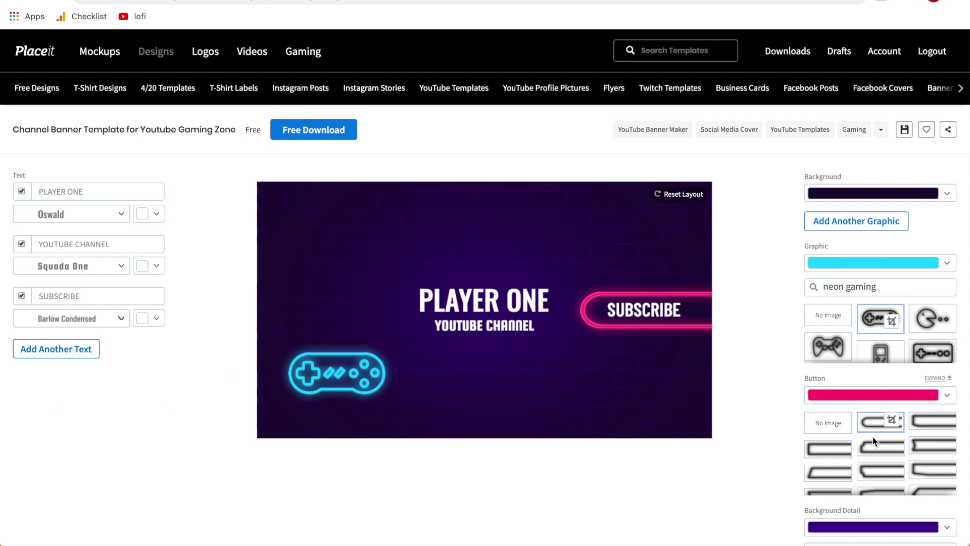
scroll(875, 442, down, 5)
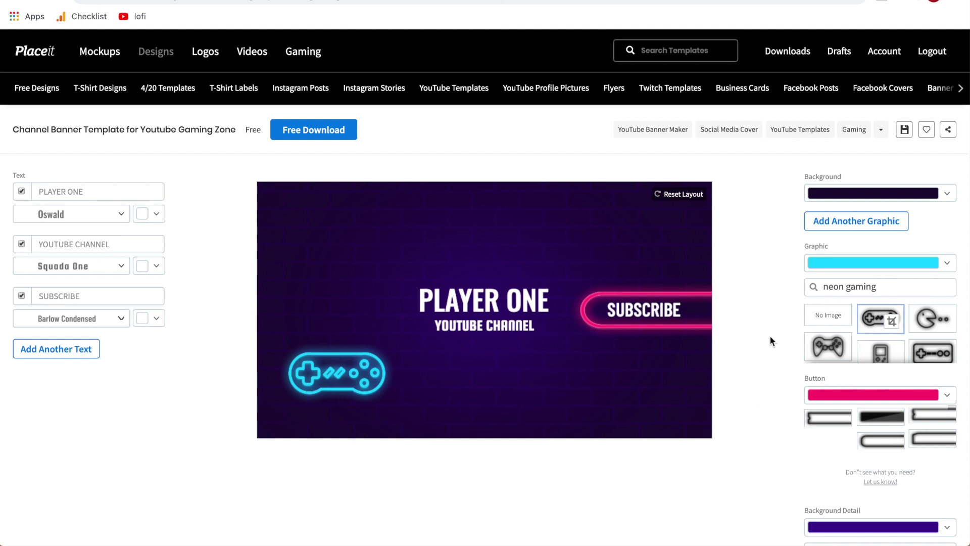
scroll(769, 335, down, 1)
scroll(769, 335, up, 1)
scroll(793, 386, down, 3)
scroll(793, 387, up, 2)
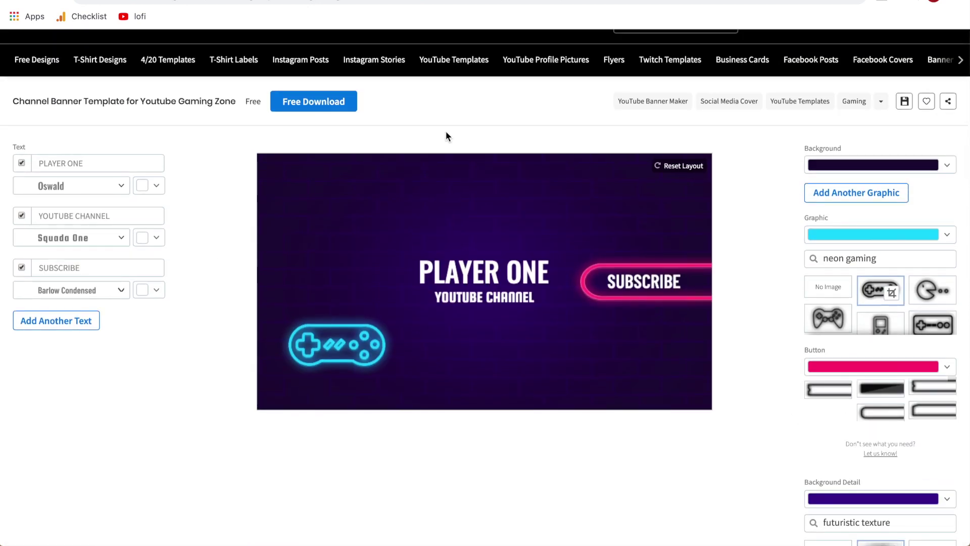
- Download the customized gaming channel banner as a free, watermark-free high-resolution PNG
click(329, 103)
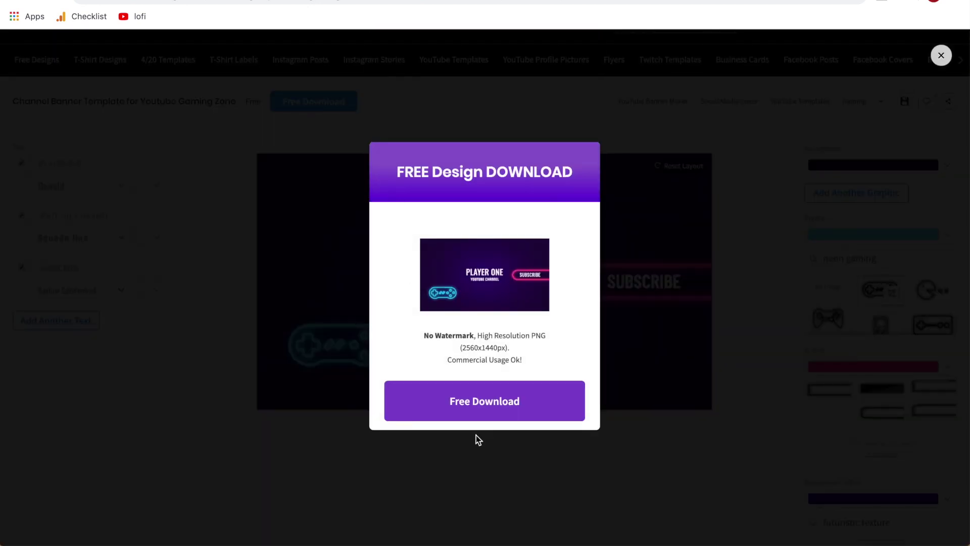
drag(425, 335, 491, 342)
click(491, 342)
click(462, 404)
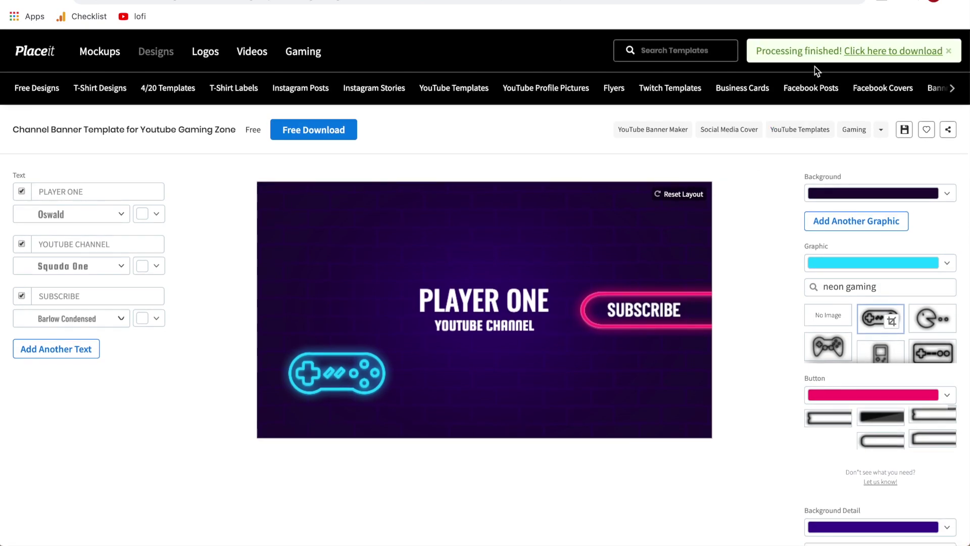
click(876, 54)
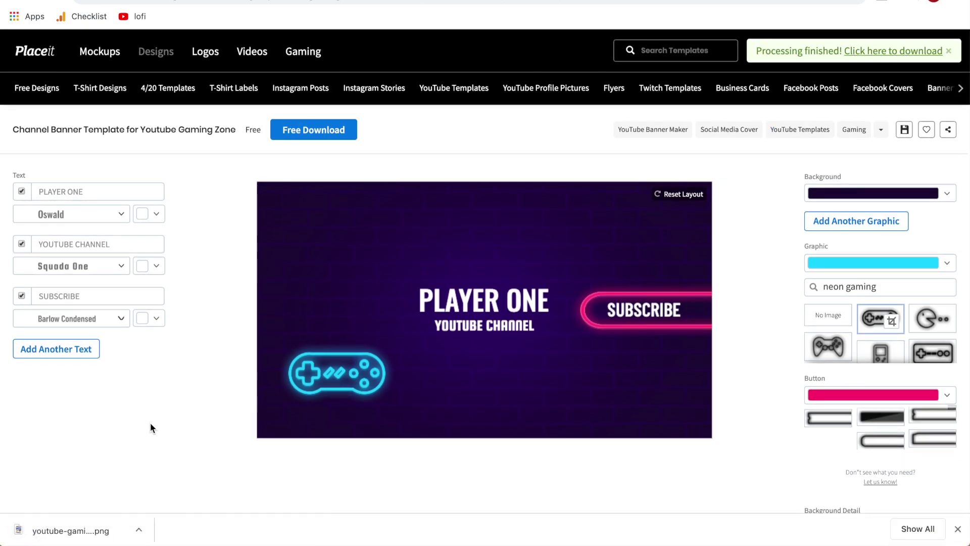
- Open the downloaded banner image, compare it with the fitness thumbnail image, and return to the banner editor
click(71, 531)
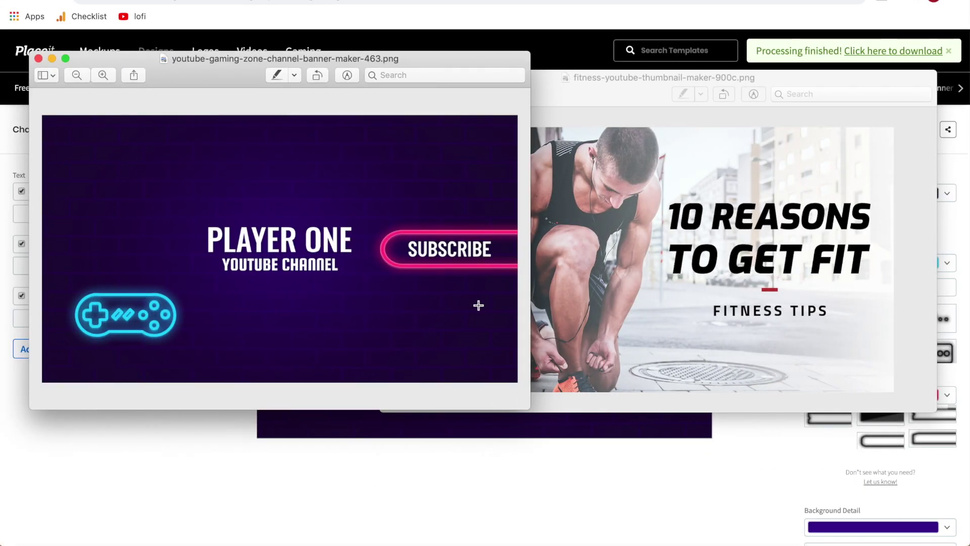
click(665, 310)
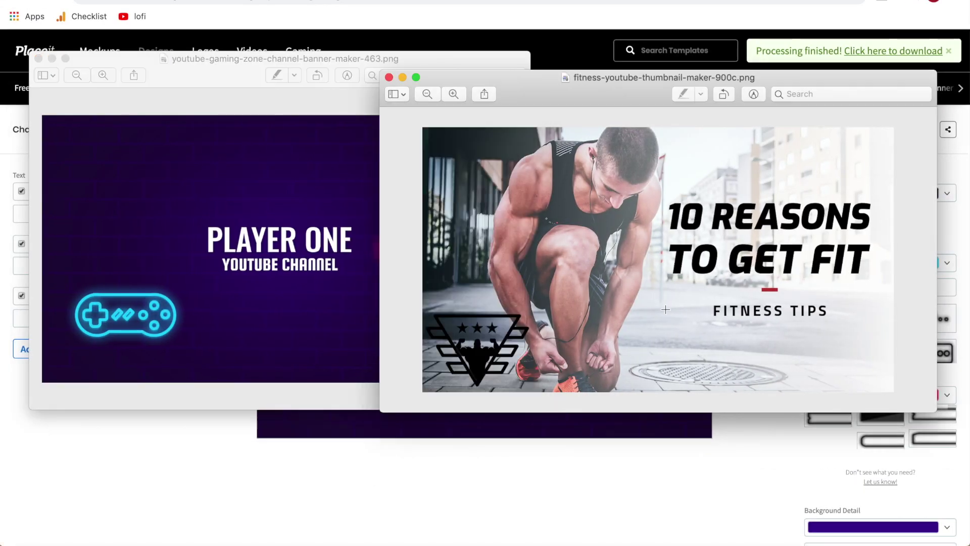
click(201, 215)
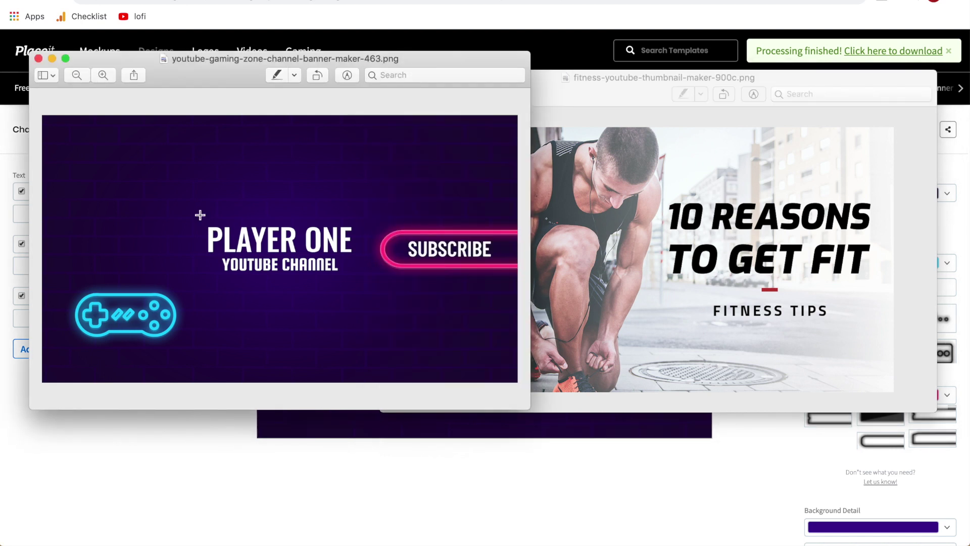
click(159, 501)
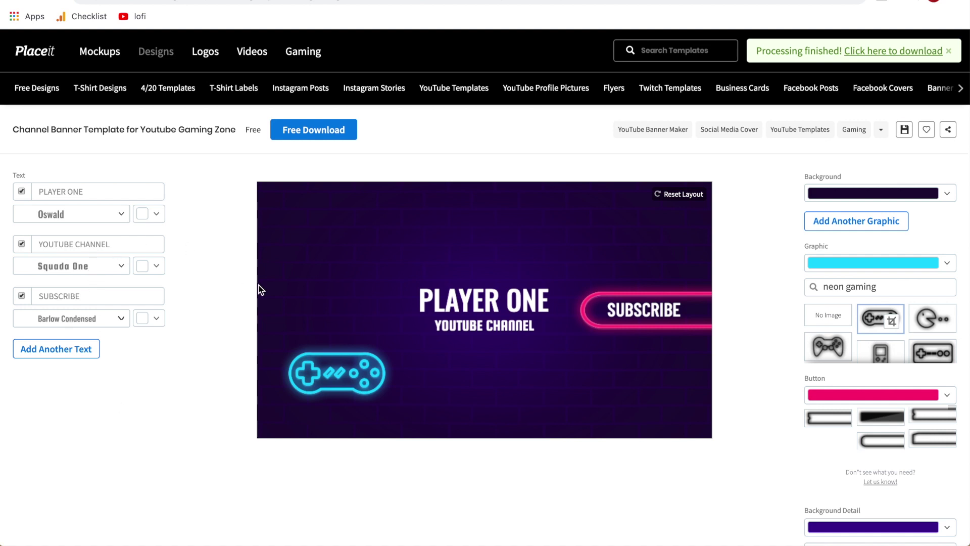